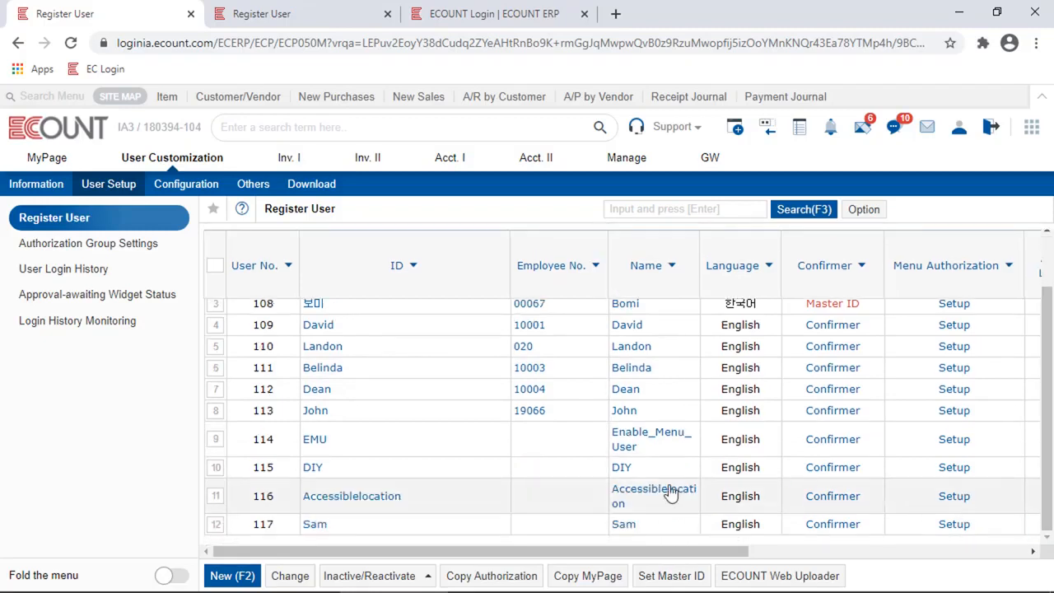
# - Examine the individual menu authorizations of the last user in the Register User list, and close them
pyautogui.click(317, 522)
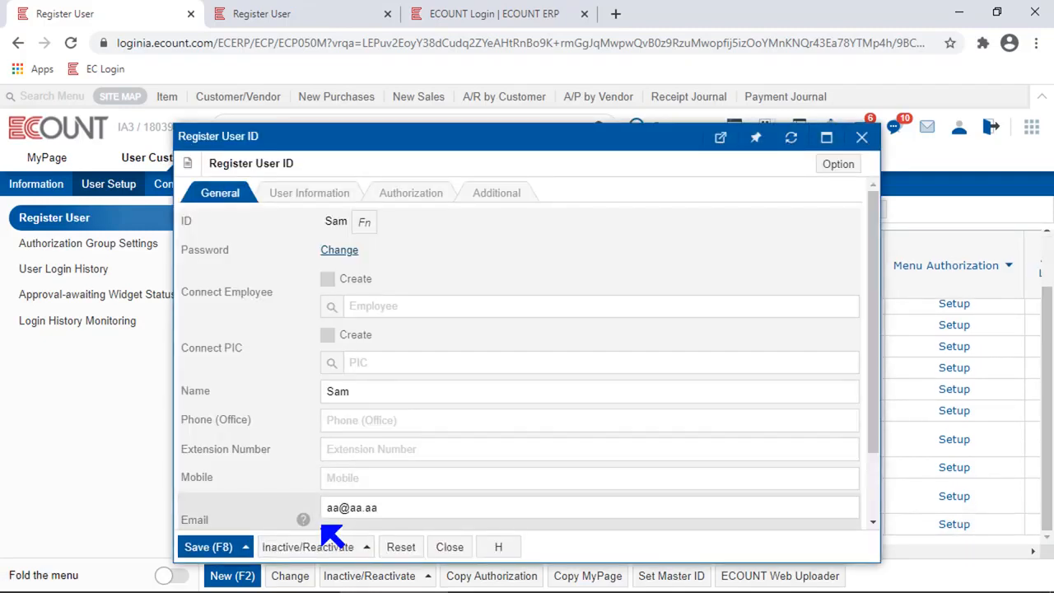
pyautogui.scroll(-2, 501, 412)
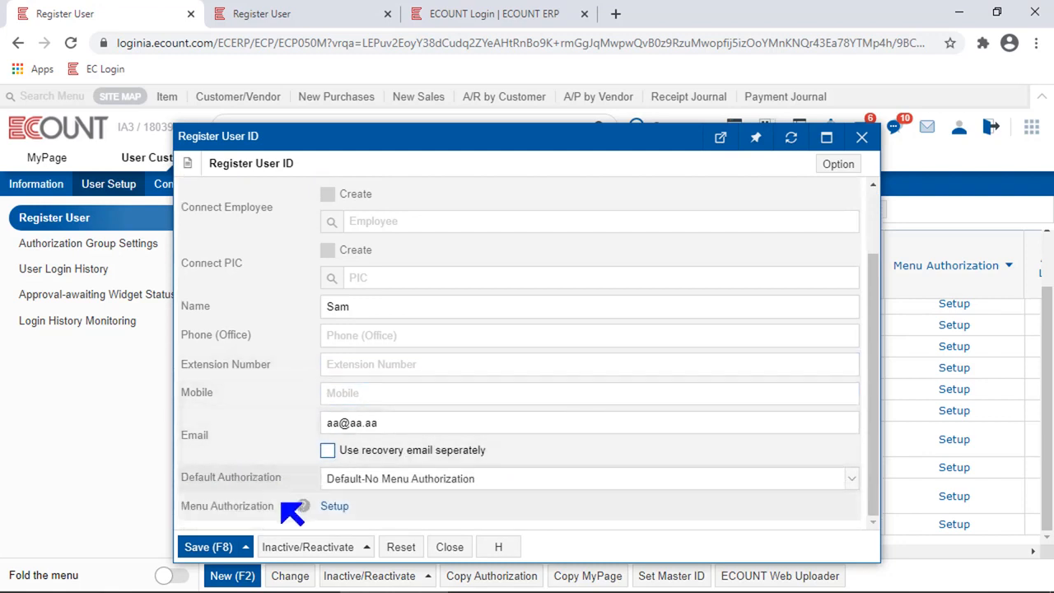
pyautogui.click(334, 506)
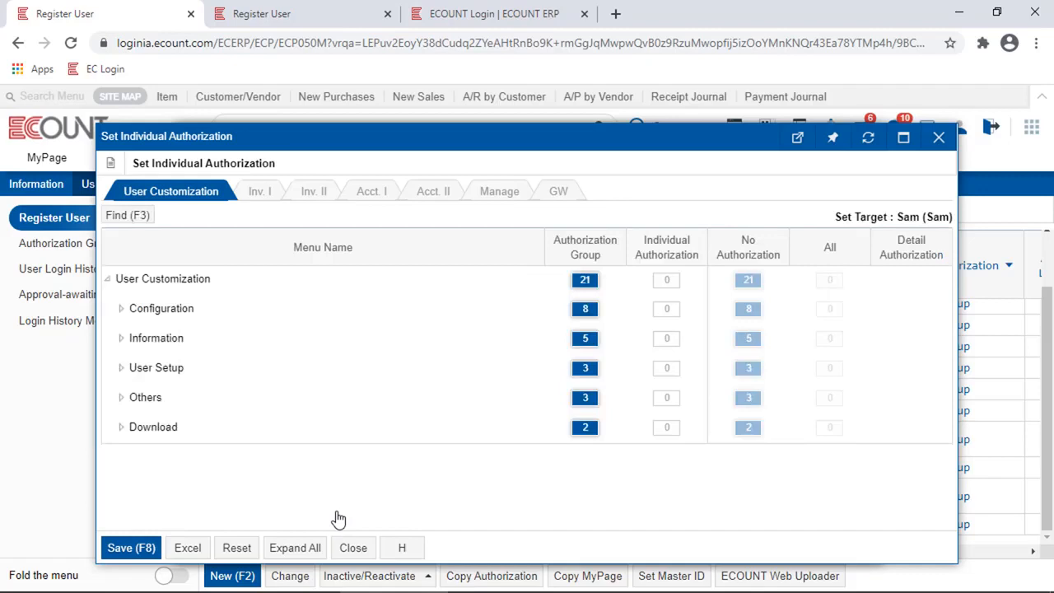
pyautogui.moveTo(934, 216); pyautogui.dragTo(852, 217)
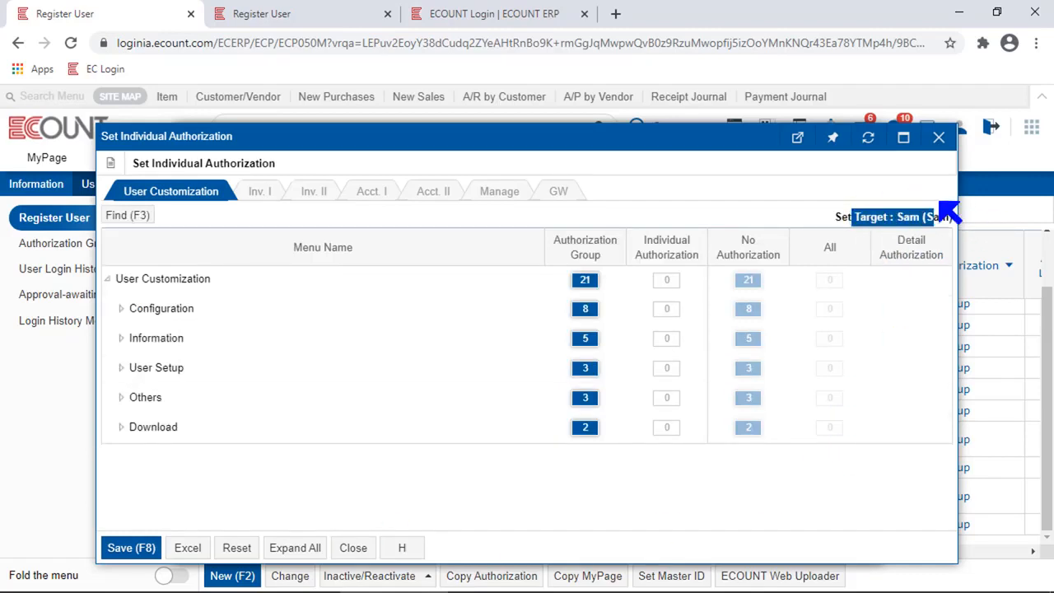
pyautogui.click(938, 137)
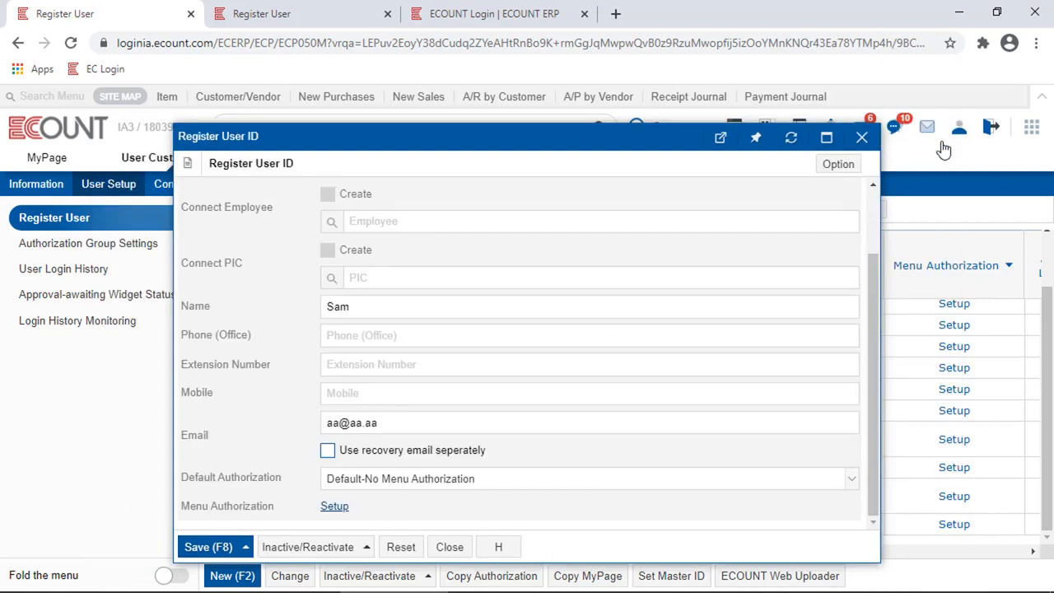
# - Check the Default Authorization choices in the user's record, and return to look over the user list
pyautogui.click(421, 484)
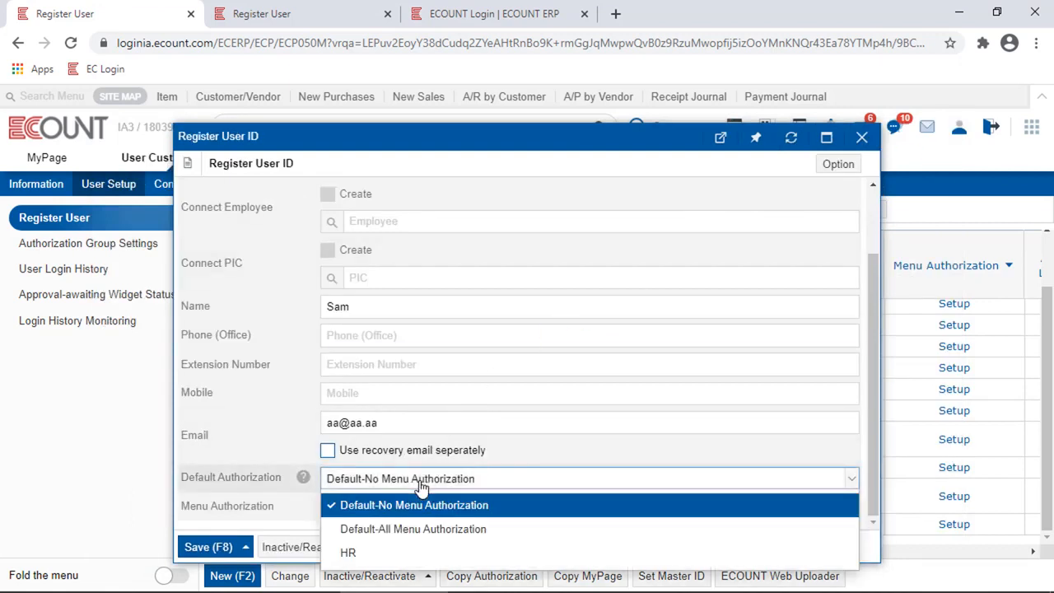
pyautogui.click(420, 486)
pyautogui.press('F8')
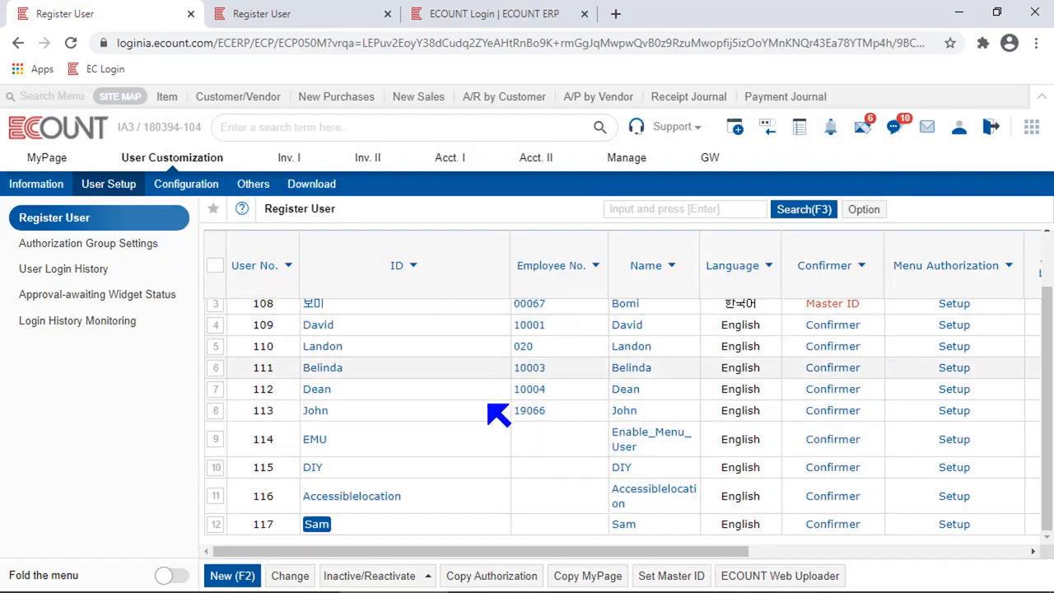
pyautogui.scroll(3, 498, 372)
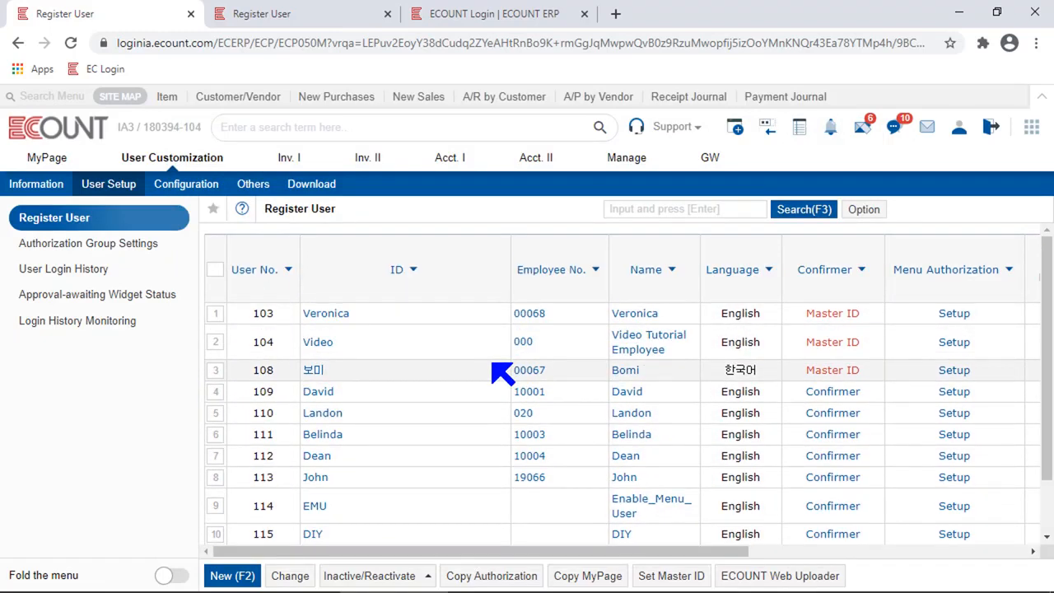
pyautogui.scroll(-3, 494, 387)
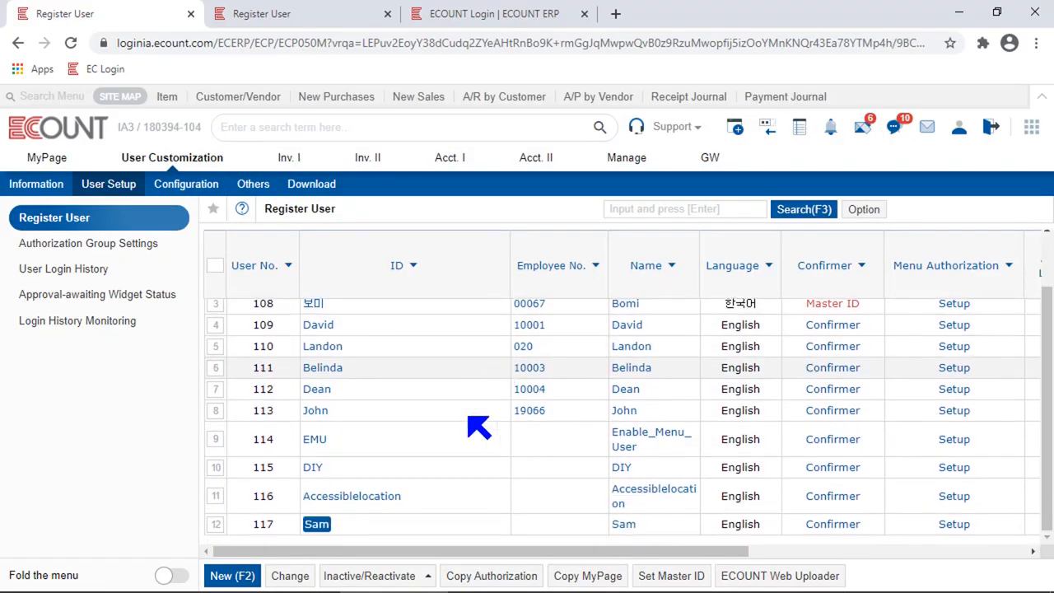
# - Reopen the last user's record, review which authorization groups can be assigned as Default Authorization, and close it unchanged
pyautogui.click(311, 524)
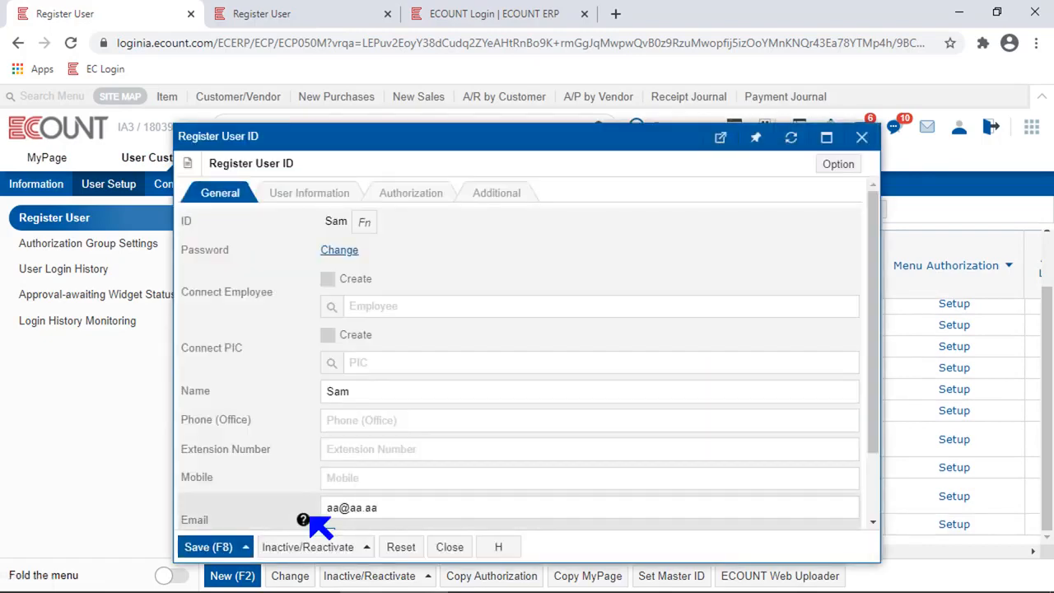
pyautogui.scroll(-2, 321, 518)
pyautogui.click(431, 486)
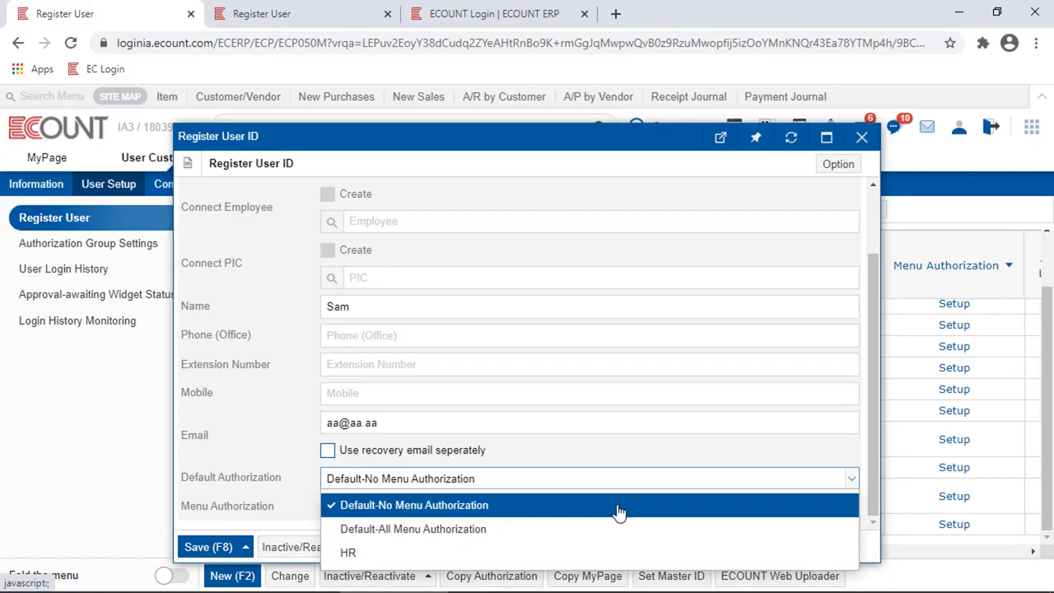
pyautogui.click(262, 443)
pyautogui.press('Escape')
# - Create and save an authorization group with code 00002 and the name "Sales Dept." in Authorization Group Settings
pyautogui.click(105, 260)
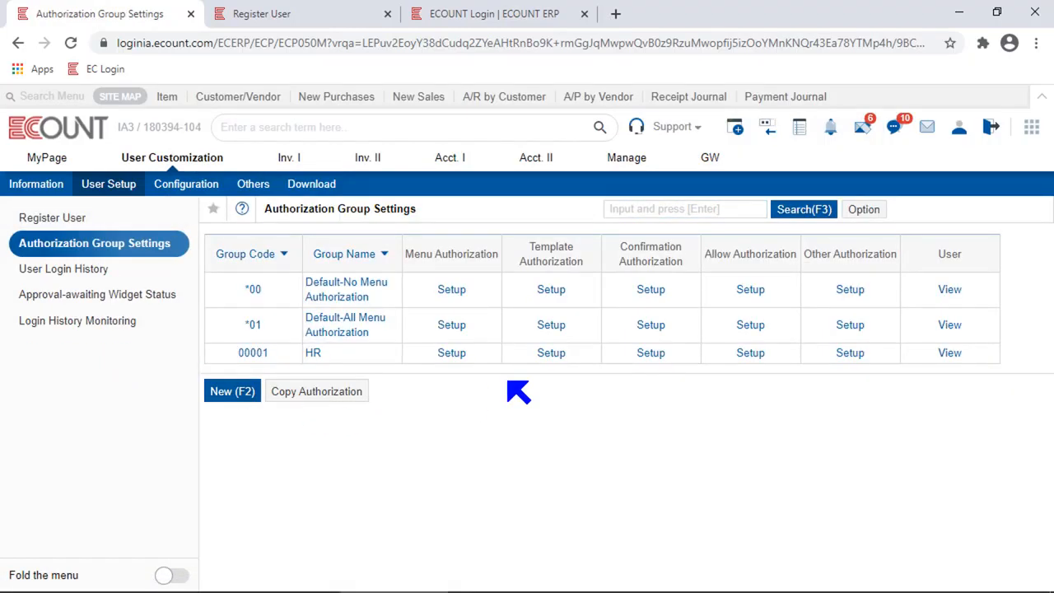
pyautogui.click(212, 399)
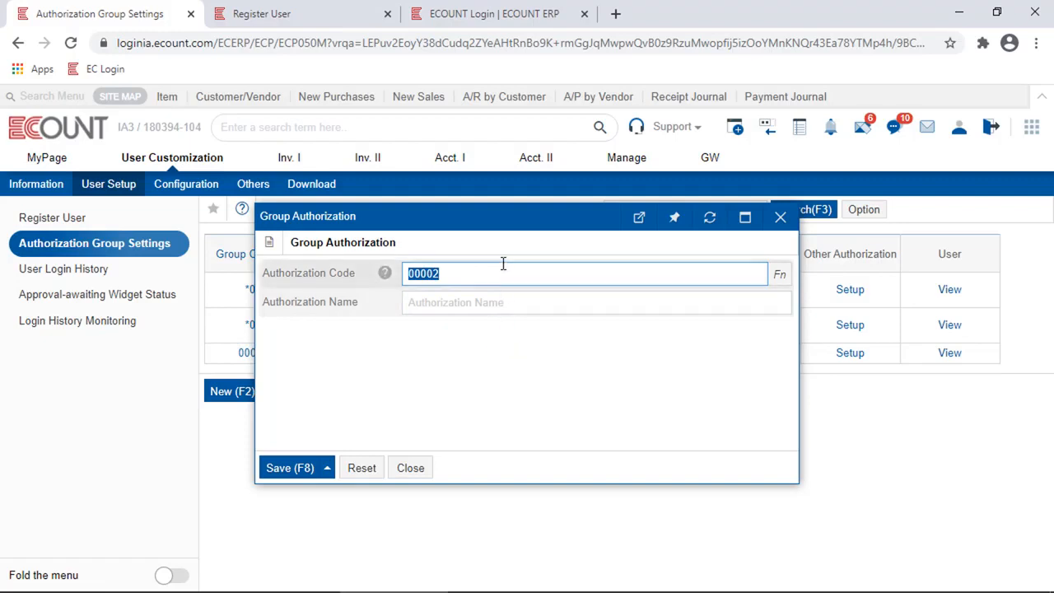
pyautogui.click(386, 274)
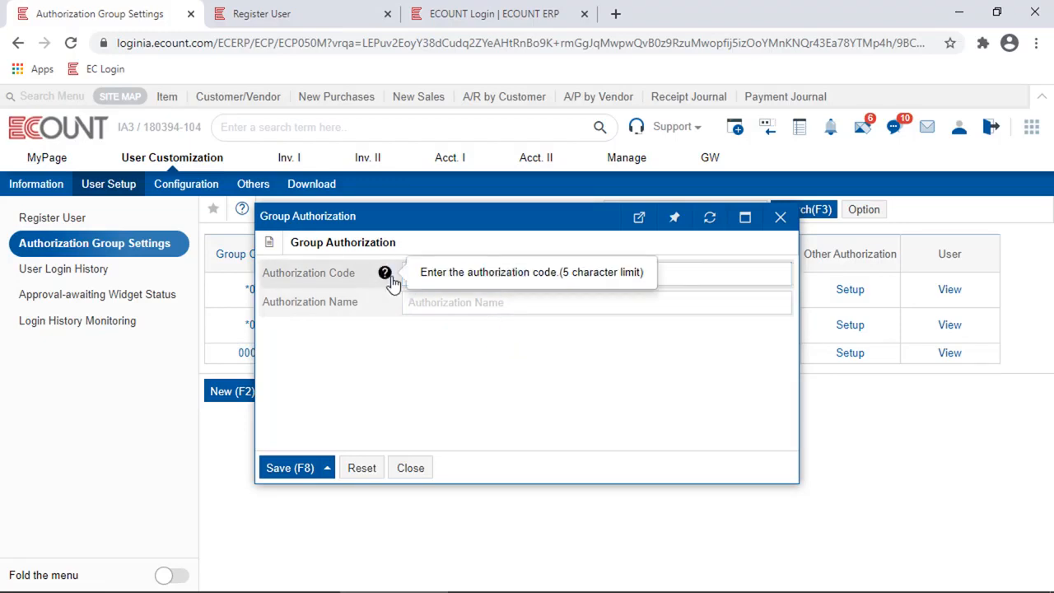
pyautogui.click(472, 305)
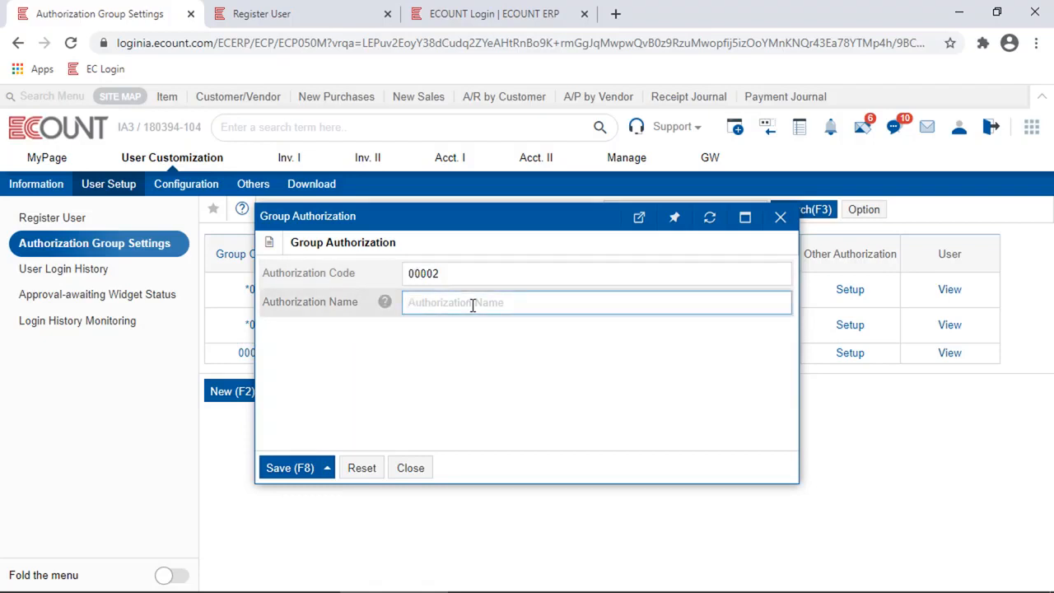
pyautogui.write('Sales Dept.')
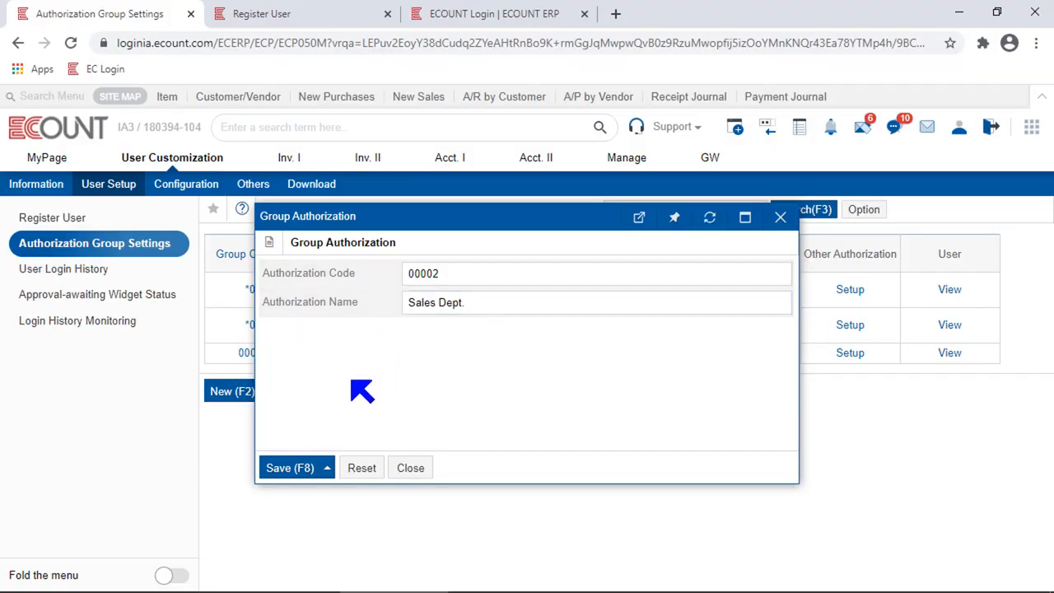
pyautogui.click(289, 468)
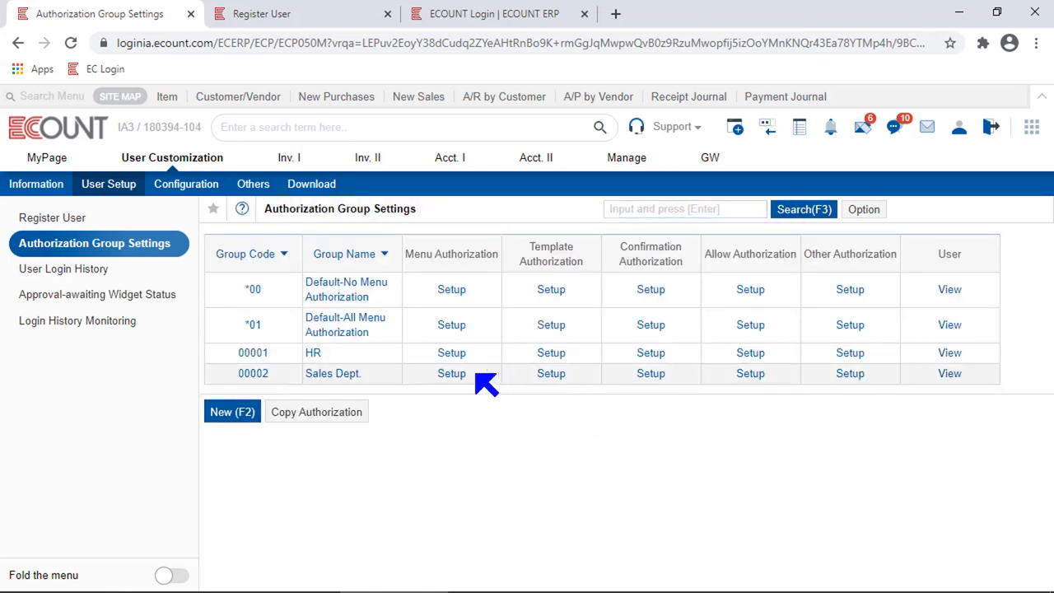
# - Grant the Sales Dept. group All authorization for the Inv. I Sales menus, and update the existing function authorizations accordingly
pyautogui.moveTo(364, 375); pyautogui.dragTo(280, 378)
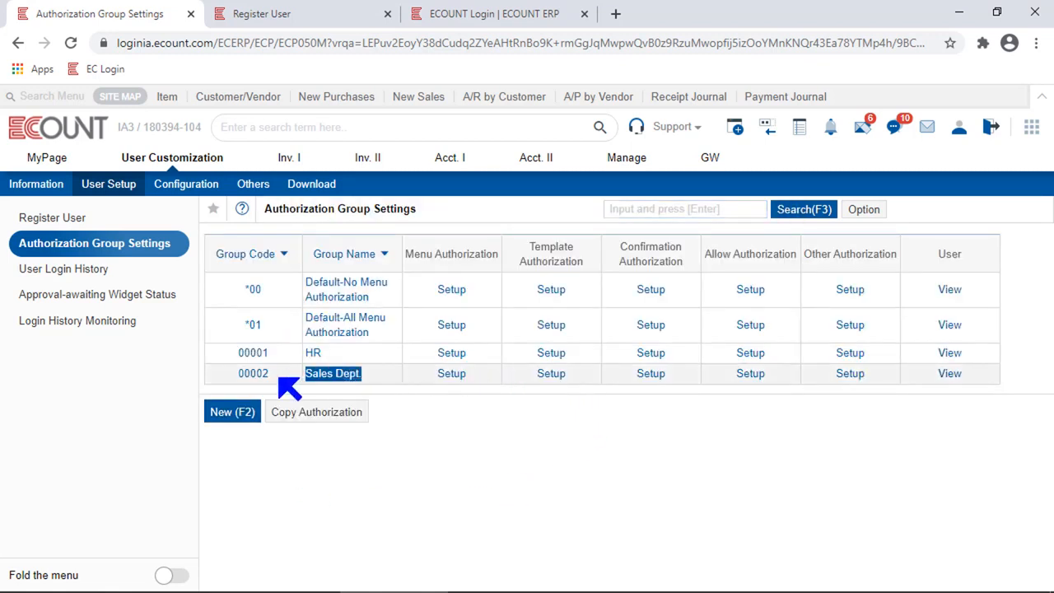
pyautogui.click(451, 374)
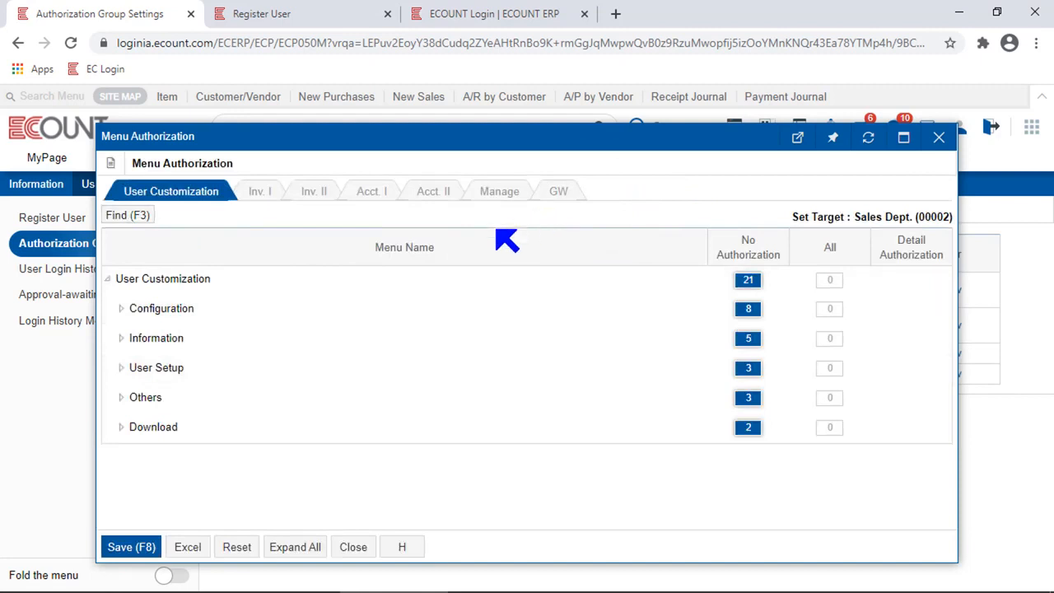
pyautogui.click(266, 207)
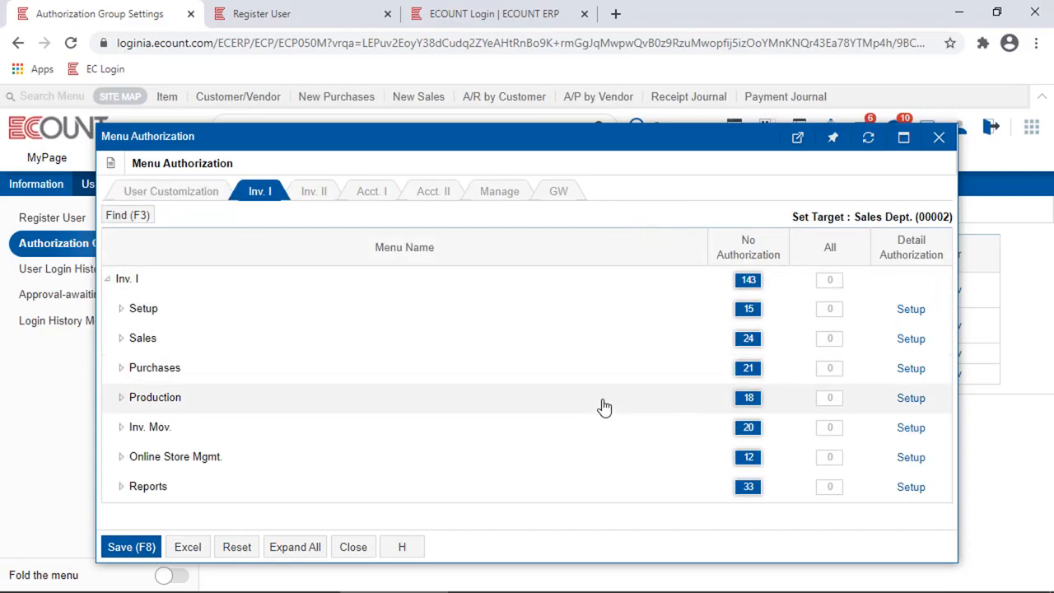
pyautogui.doubleClick(745, 240)
pyautogui.doubleClick(830, 247)
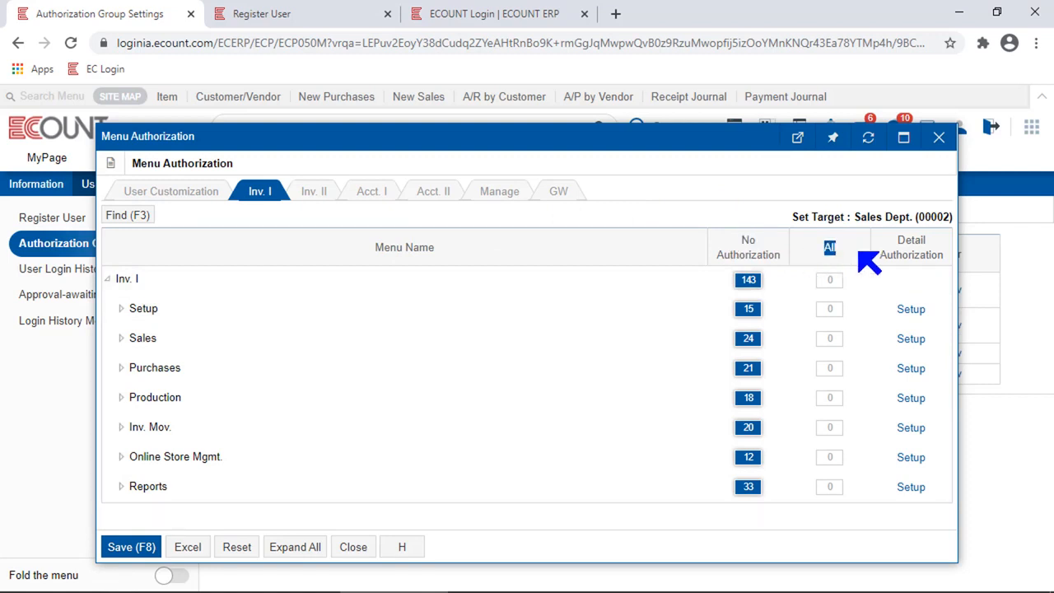
pyautogui.doubleClick(747, 239)
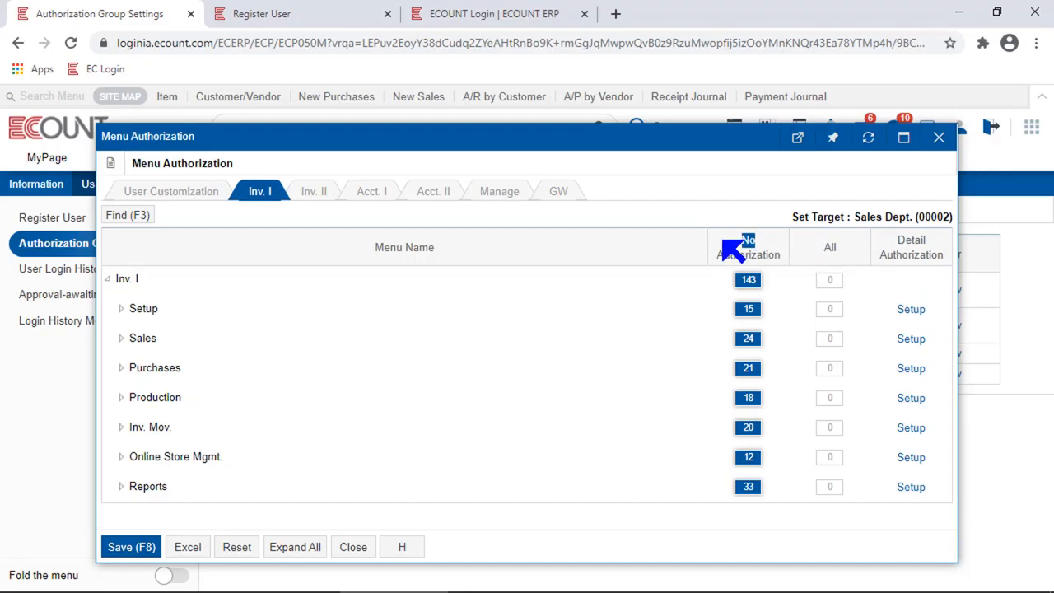
pyautogui.doubleClick(827, 247)
pyautogui.click(828, 339)
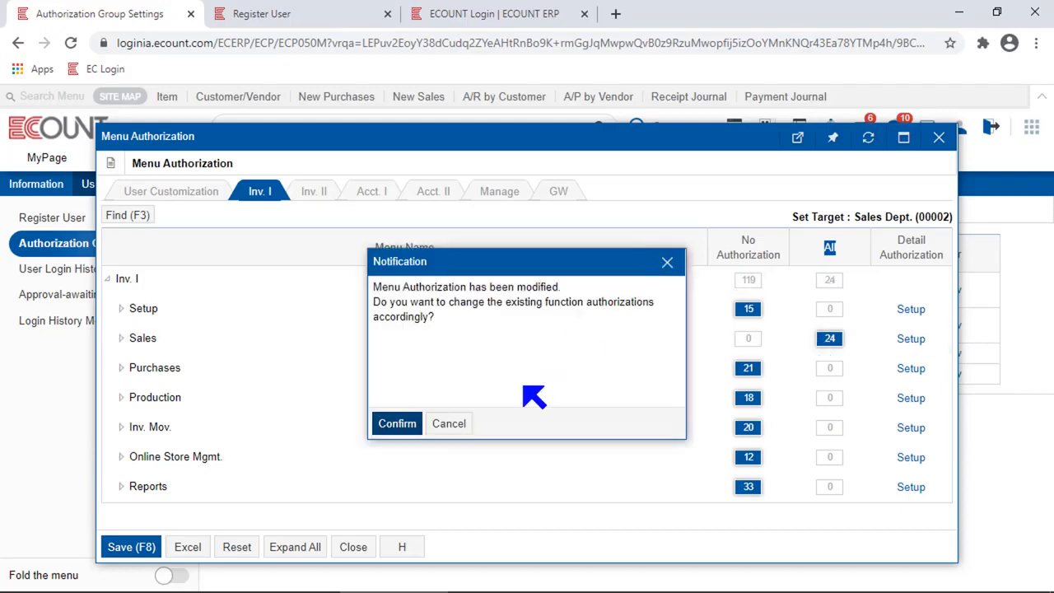
pyautogui.click(387, 426)
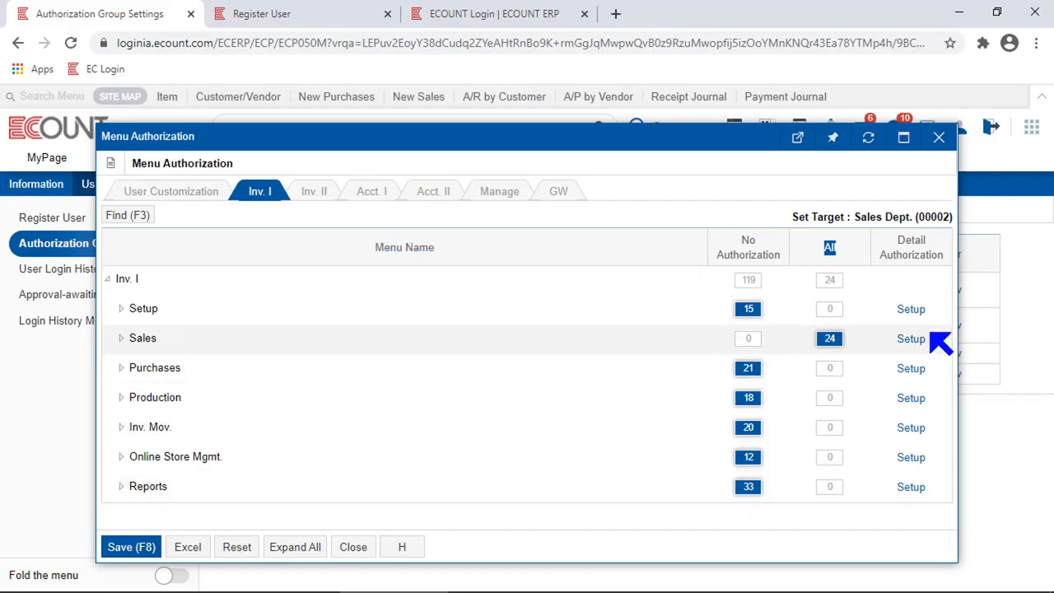
# - Remove the Delete, Modify and Enter functions for Sales in the Sales Dept. group's detail authorization of the Sales menus
pyautogui.moveTo(939, 240); pyautogui.dragTo(887, 240)
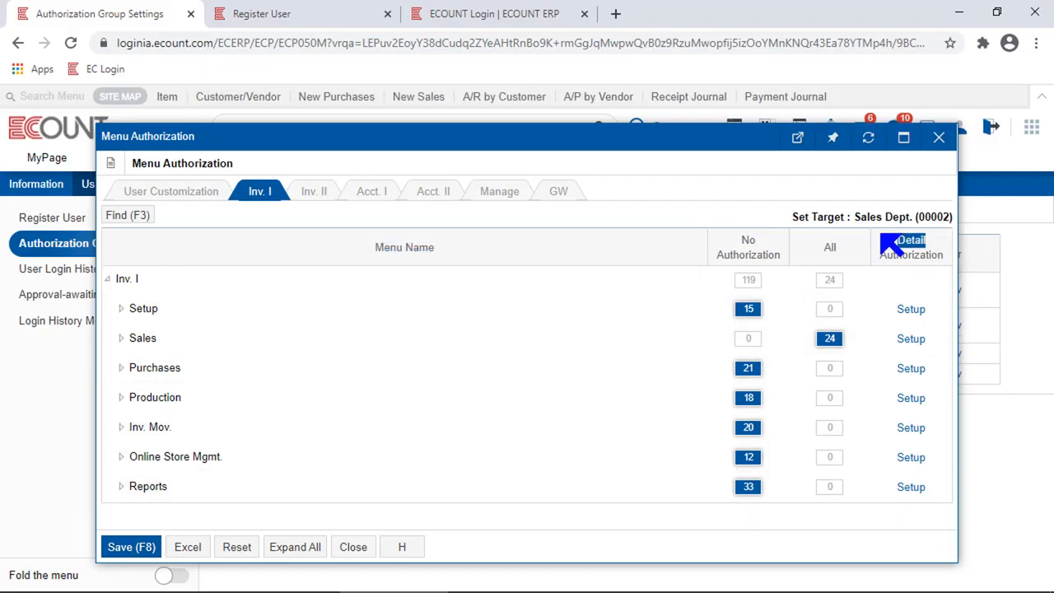
pyautogui.click(909, 340)
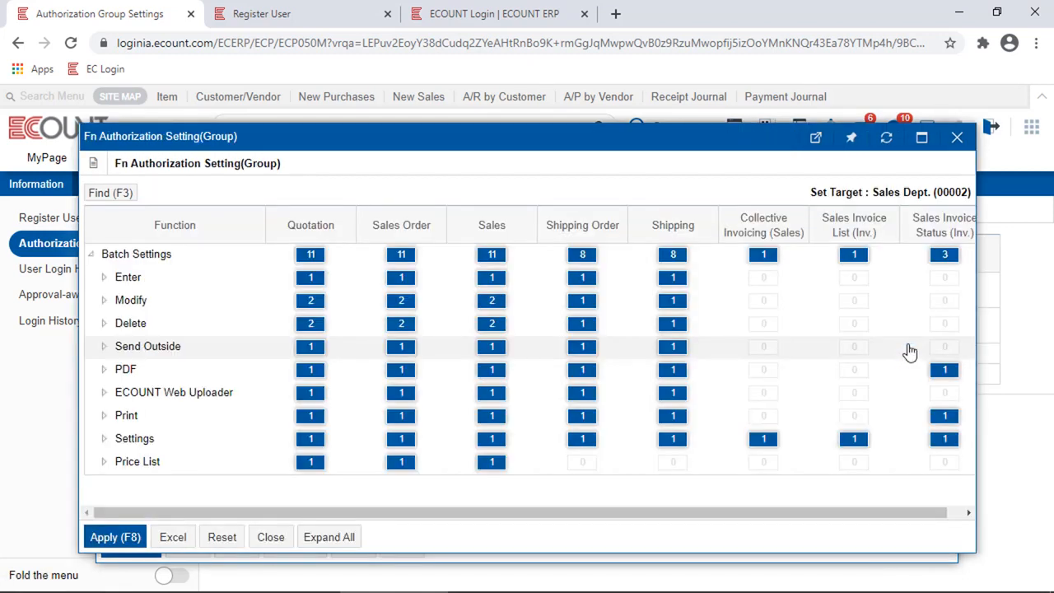
pyautogui.moveTo(289, 164); pyautogui.dragTo(115, 175)
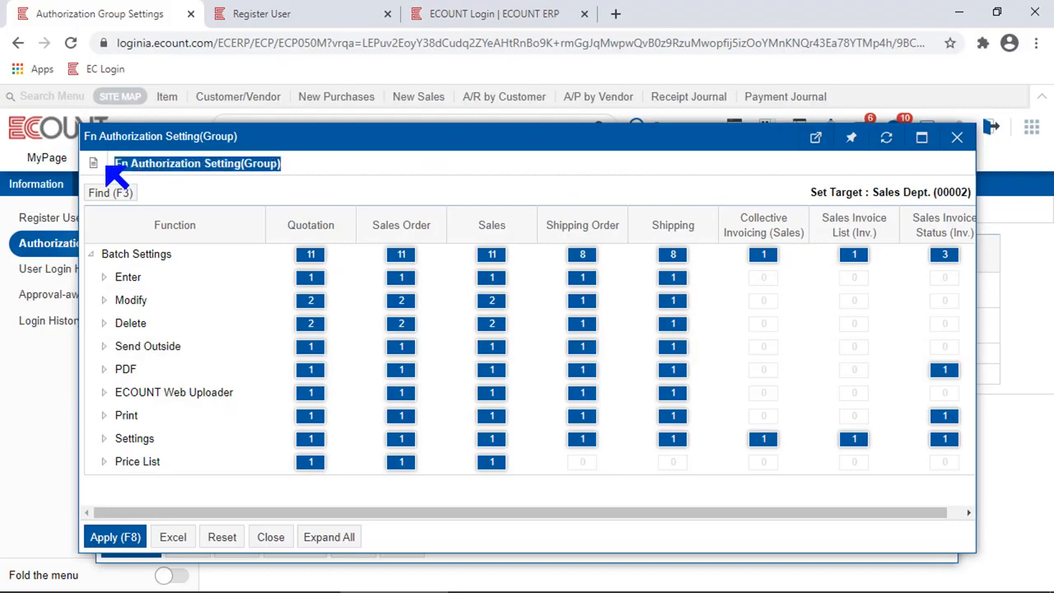
pyautogui.click(492, 324)
pyautogui.click(497, 303)
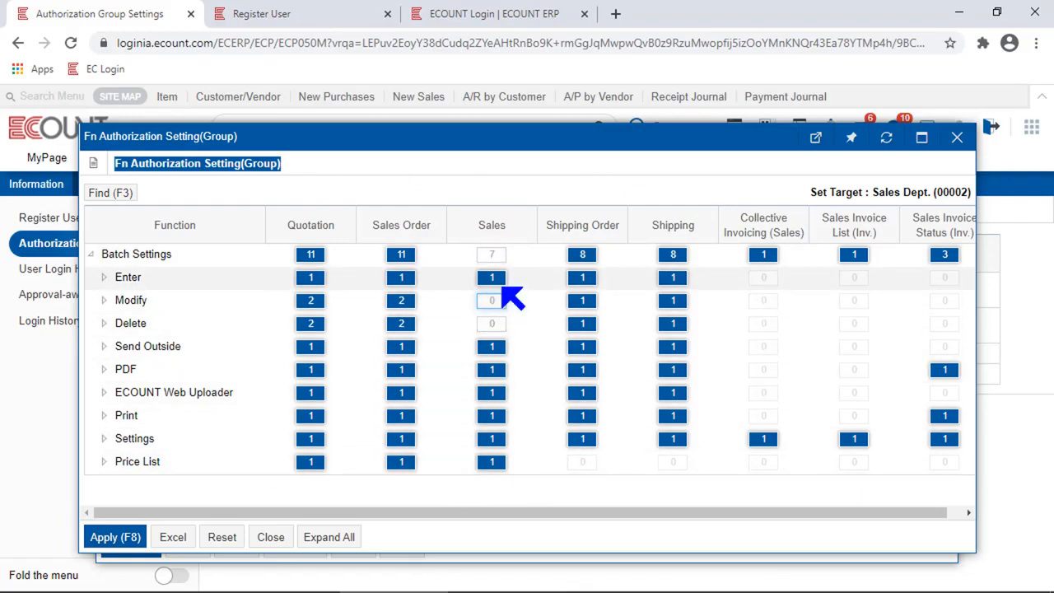
pyautogui.click(494, 278)
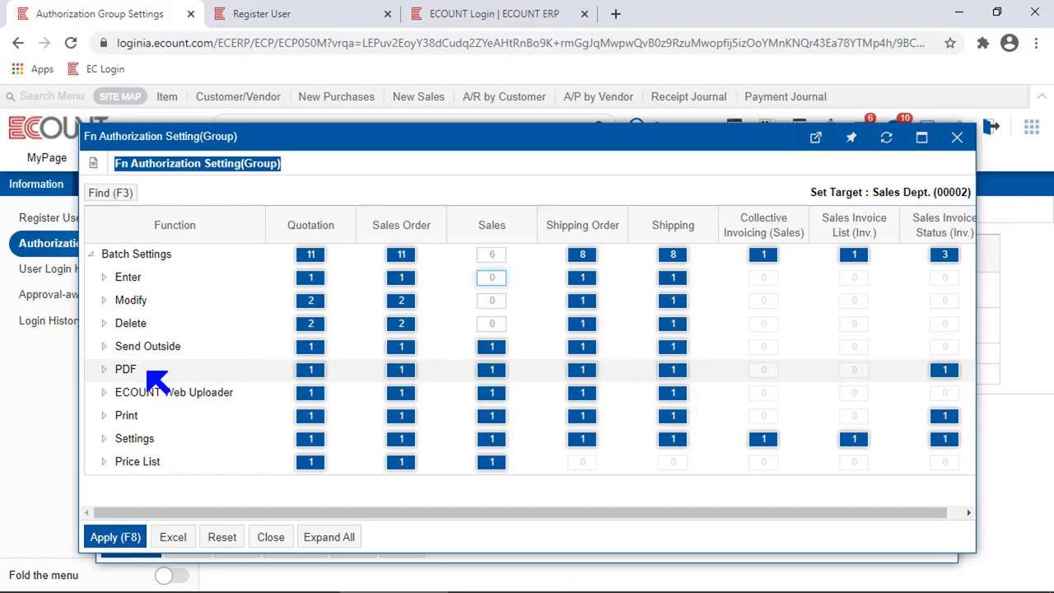
# - In the separately opened Register User page, set Excel Export to Use in the last user's authorization settings
pyautogui.click(317, 14)
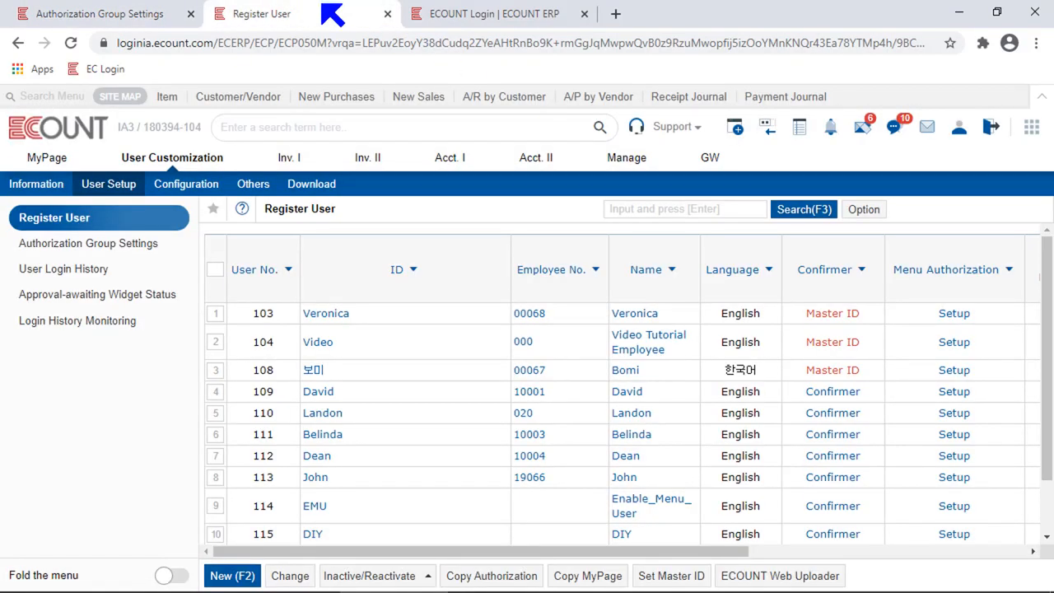
pyautogui.scroll(-1, 452, 447)
pyautogui.click(319, 525)
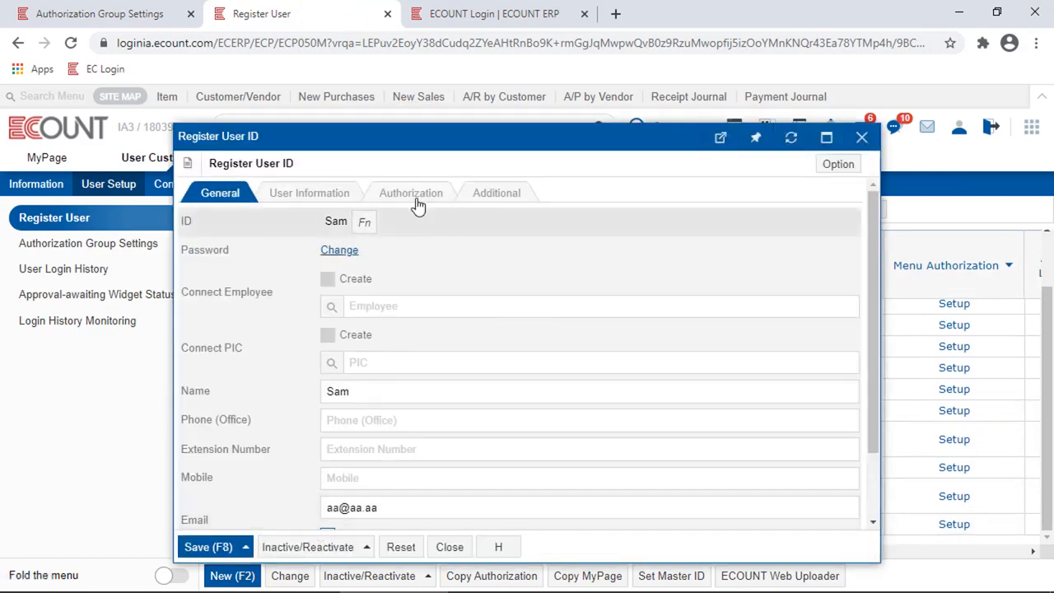
pyautogui.click(412, 198)
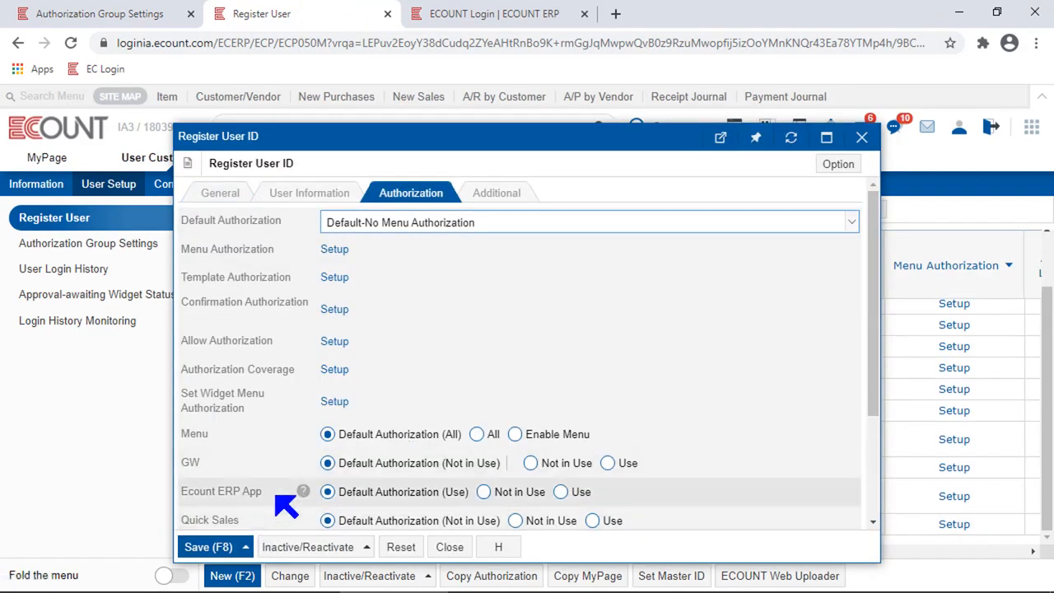
pyautogui.scroll(-1, 282, 497)
pyautogui.moveTo(244, 496); pyautogui.dragTo(181, 495)
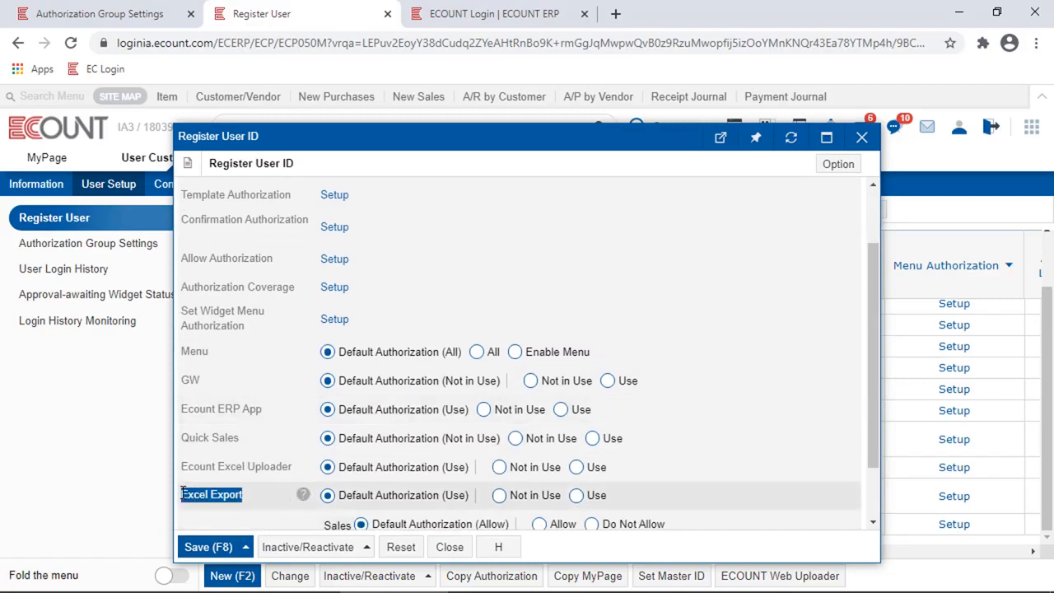
pyautogui.click(280, 498)
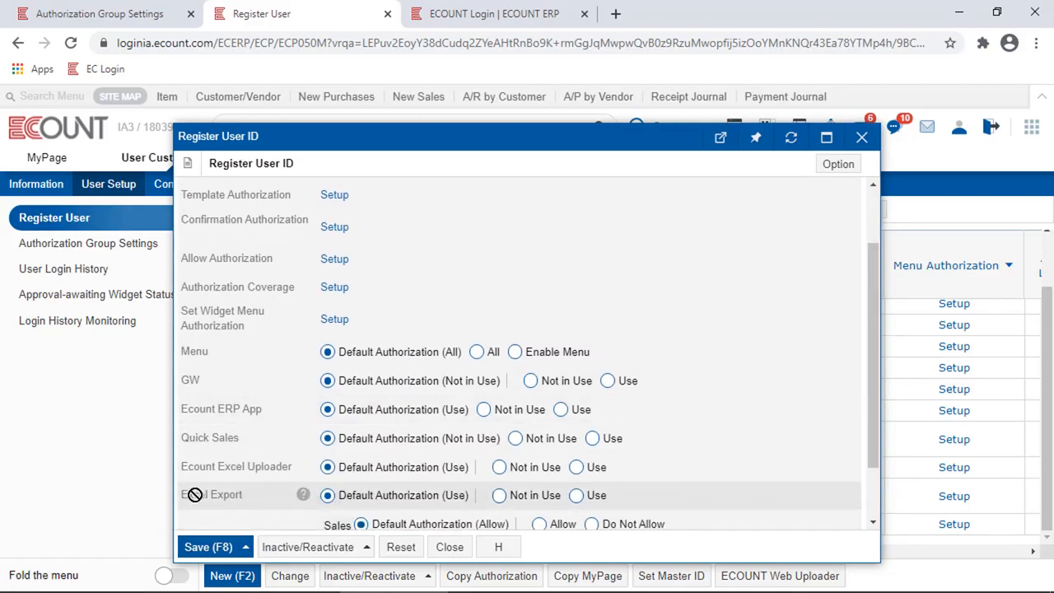
pyautogui.click(509, 498)
pyautogui.click(581, 497)
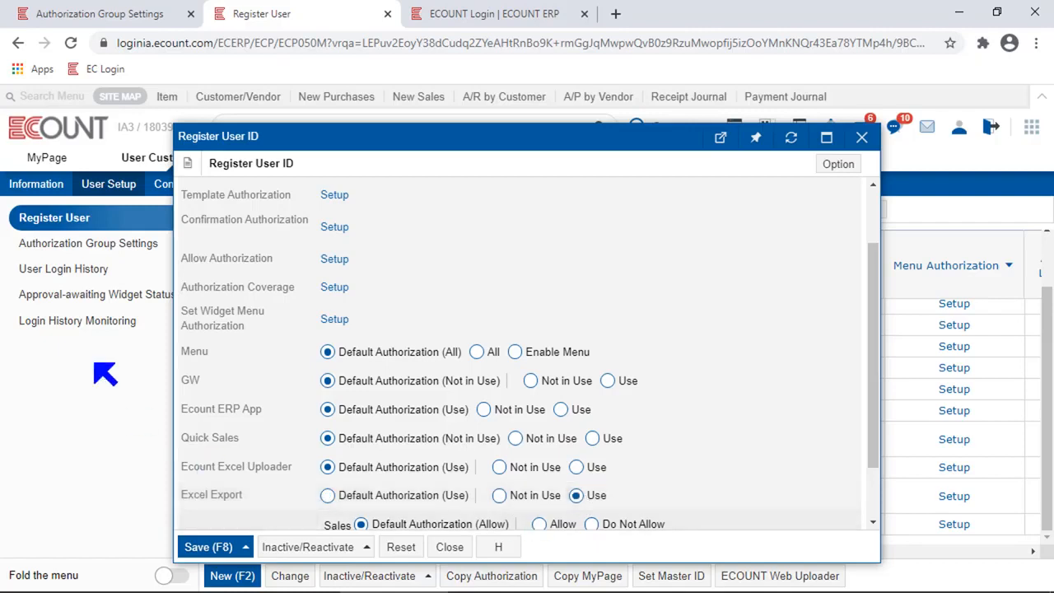
# - In the Sales Dept. group's function authorization settings, examine the PDF and Settings functions across the sales menus
pyautogui.click(37, 14)
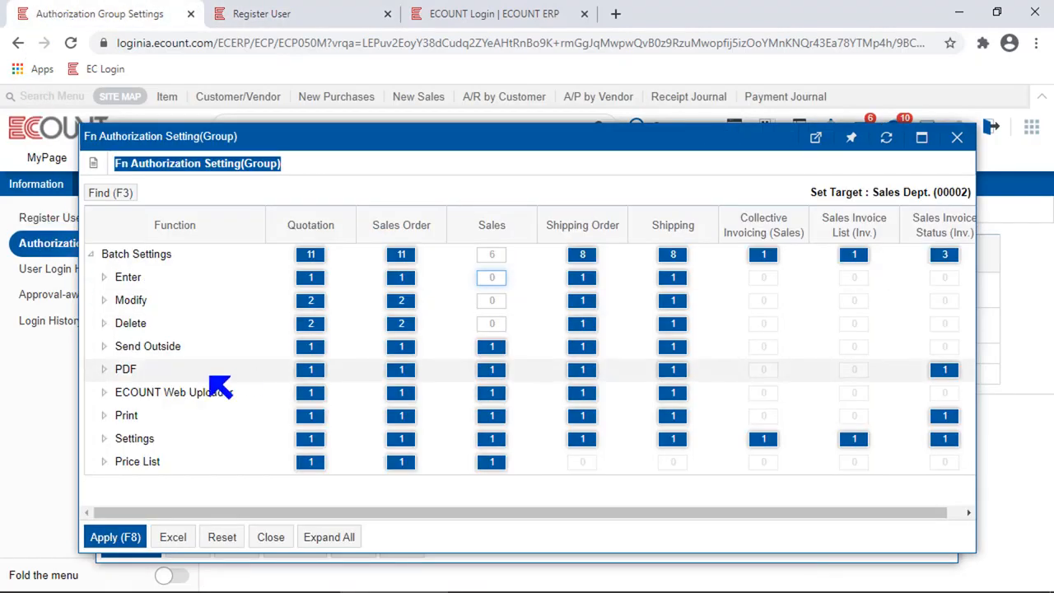
pyautogui.click(104, 370)
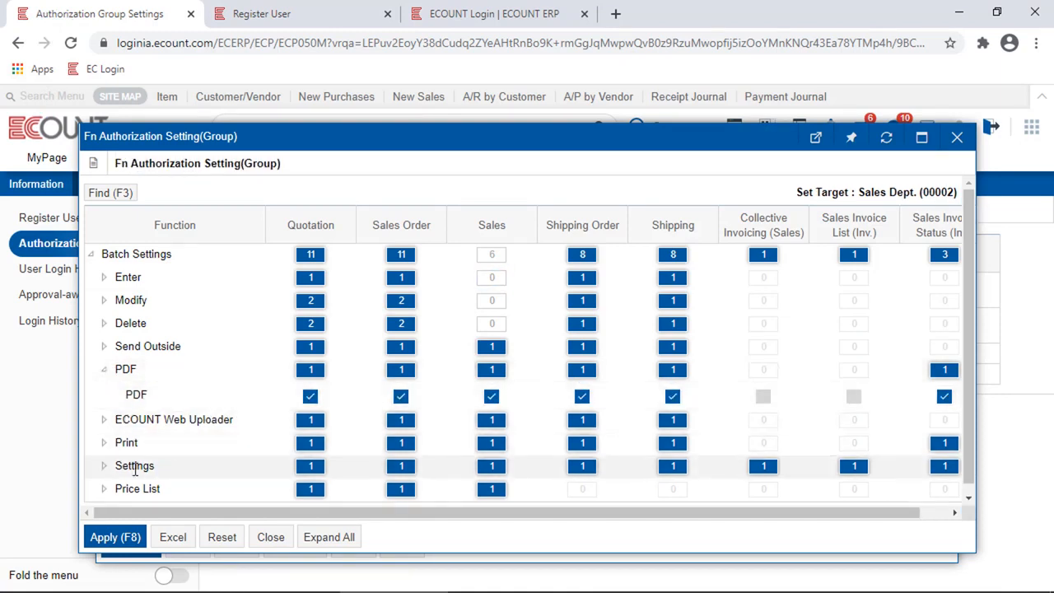
pyautogui.click(105, 467)
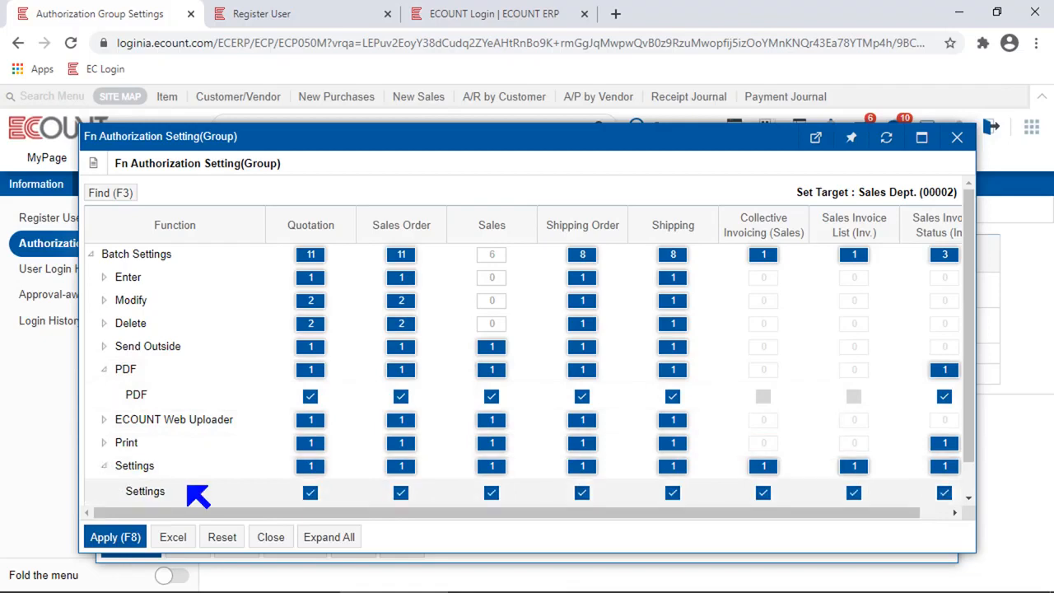
pyautogui.scroll(-1, 191, 488)
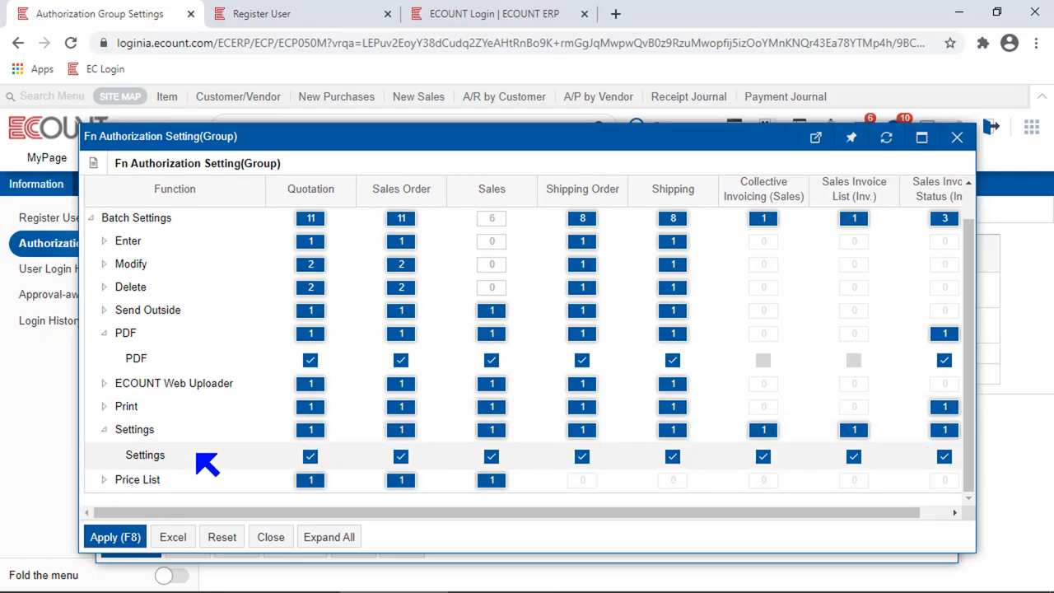
pyautogui.scroll(1, 207, 465)
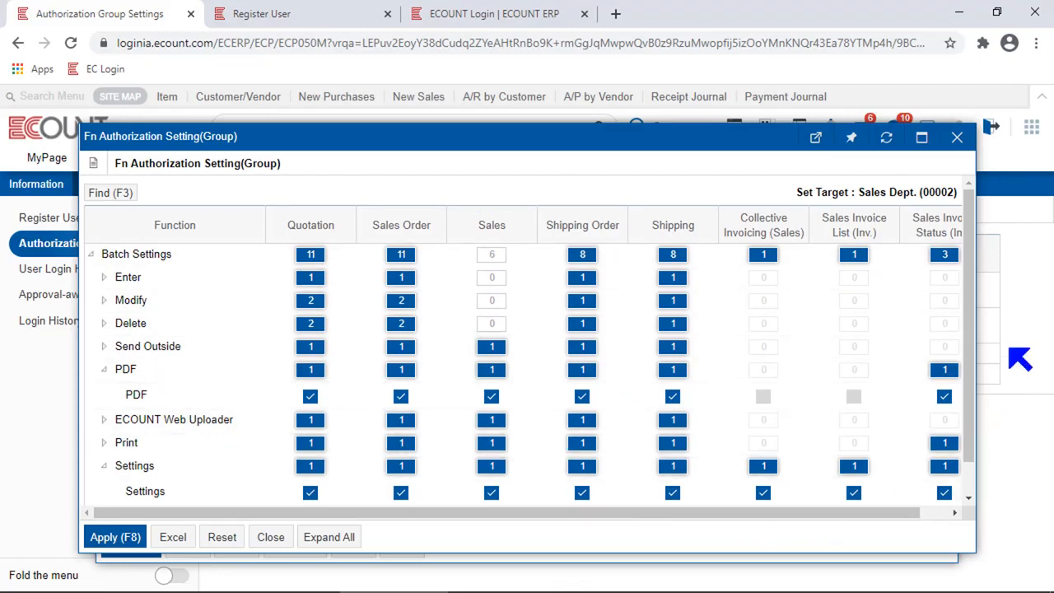
pyautogui.moveTo(932, 191); pyautogui.dragTo(816, 191)
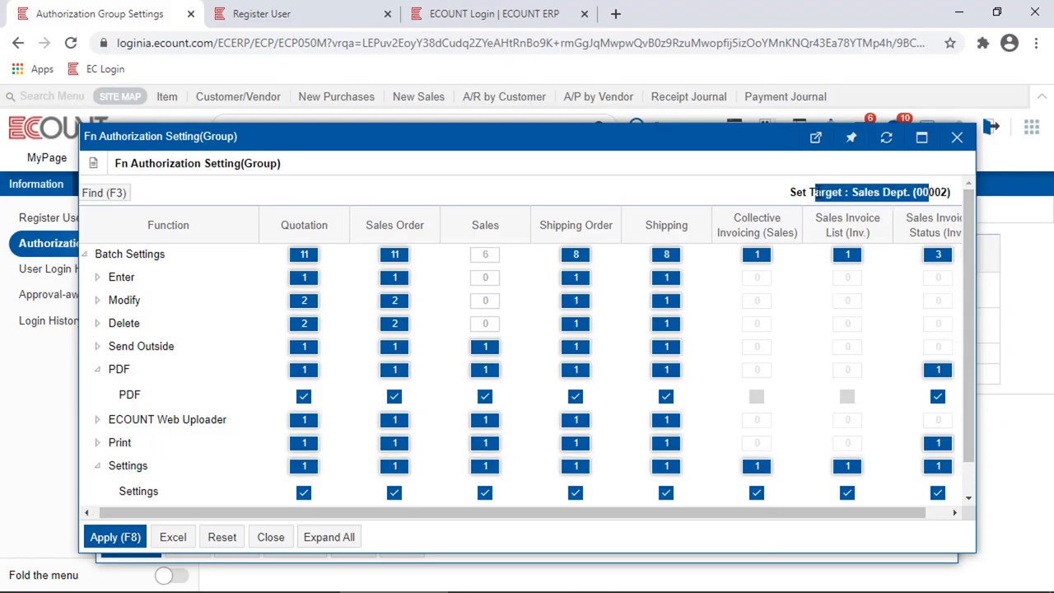
pyautogui.moveTo(103, 513); pyautogui.dragTo(97, 515)
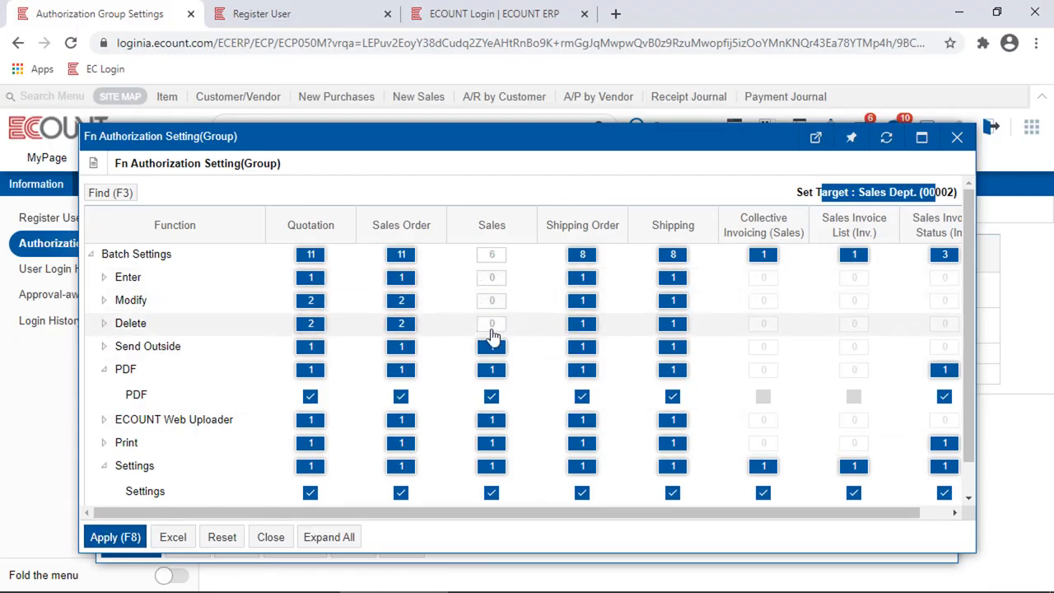
# - Apply the Sales Dept. group's function authorization changes and save its menu authorization
pyautogui.click(114, 538)
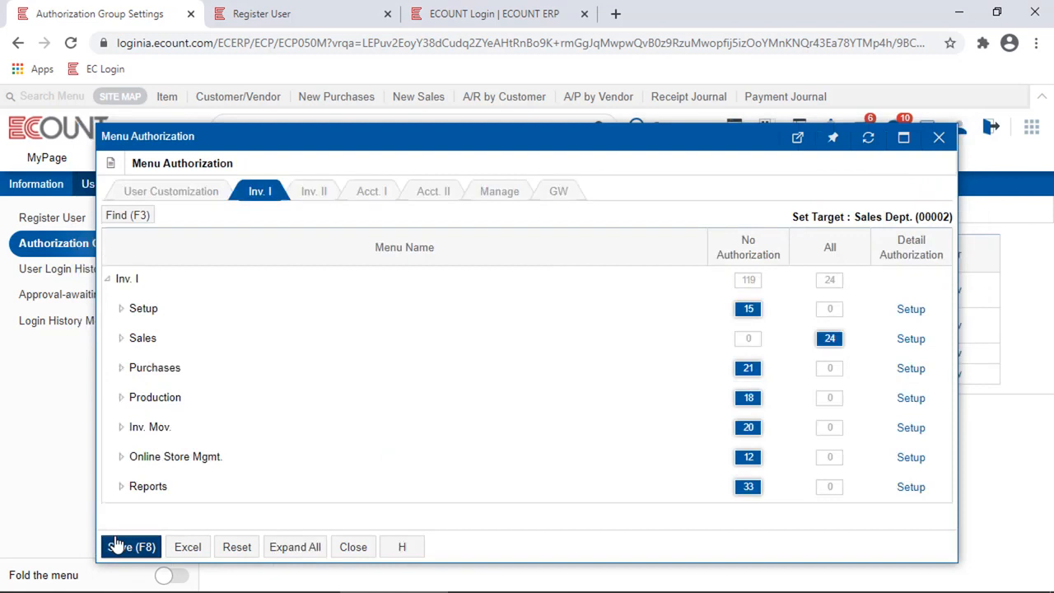
pyautogui.moveTo(946, 218); pyautogui.dragTo(786, 227)
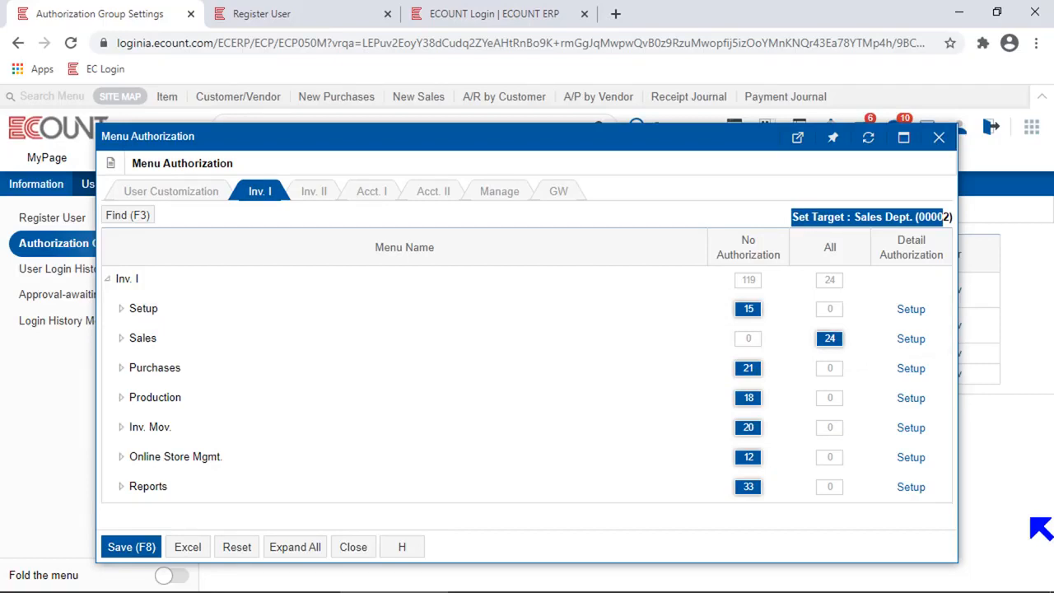
pyautogui.click(130, 550)
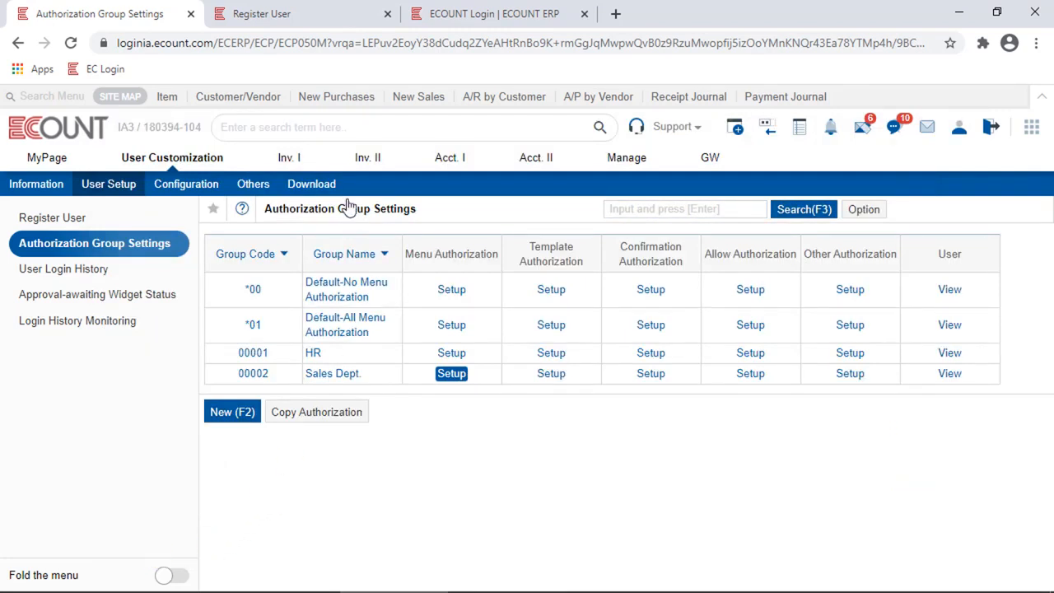
# - In the separately opened Register User page, reopen the last user and set Default Authorization to Sales Dept., resetting individually set authorizations to the defaults
pyautogui.click(307, 19)
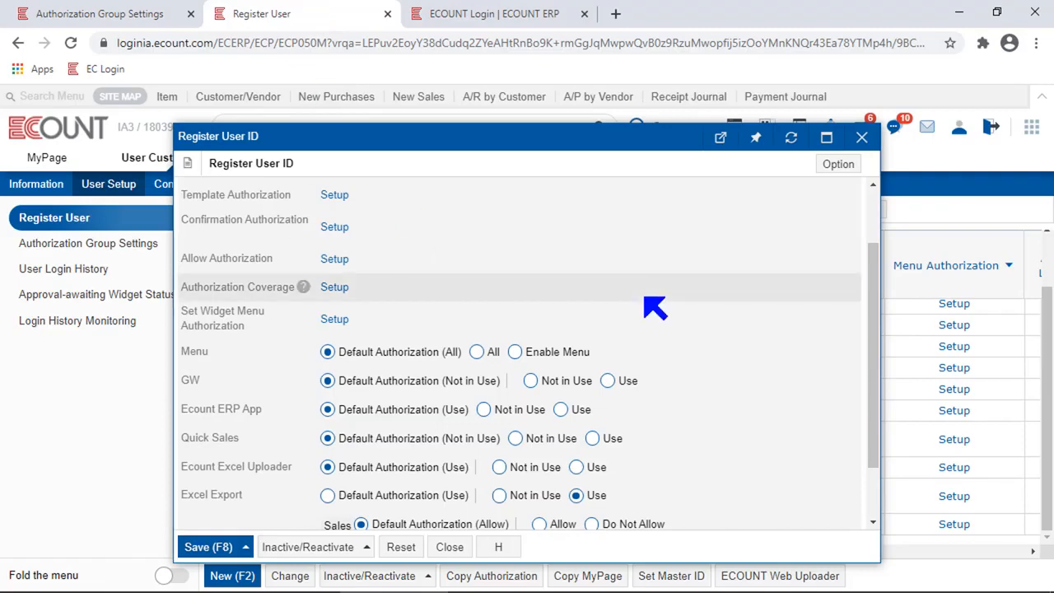
pyautogui.press('Escape')
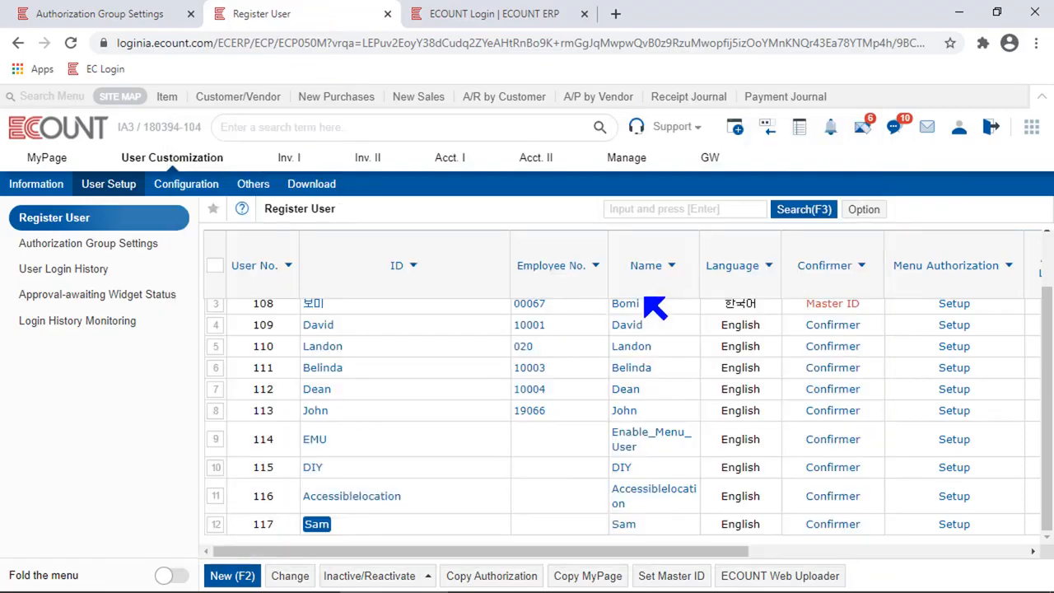
pyautogui.click(315, 527)
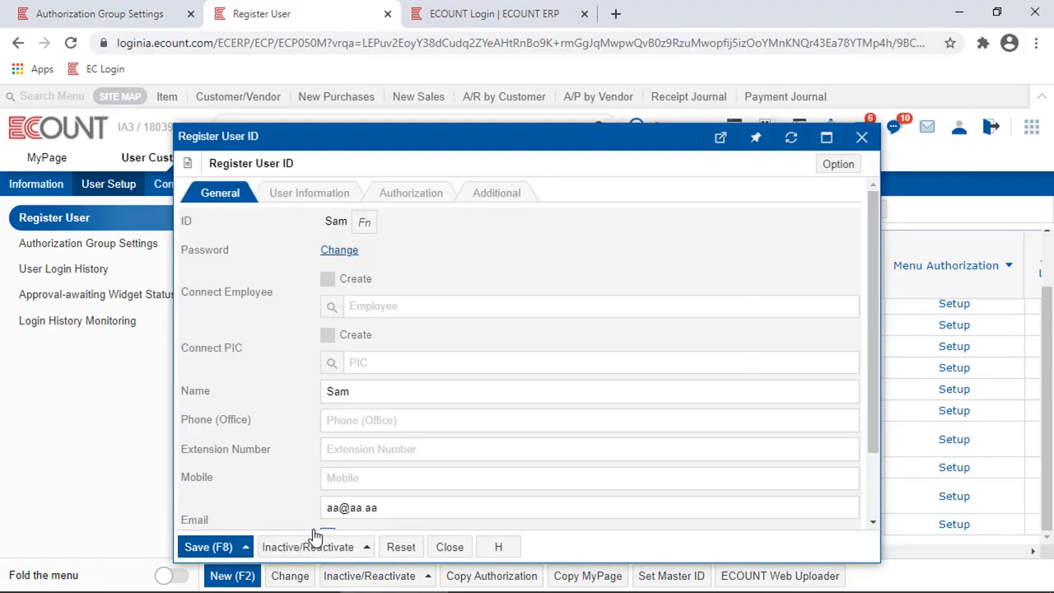
pyautogui.scroll(-2, 650, 392)
pyautogui.click(675, 483)
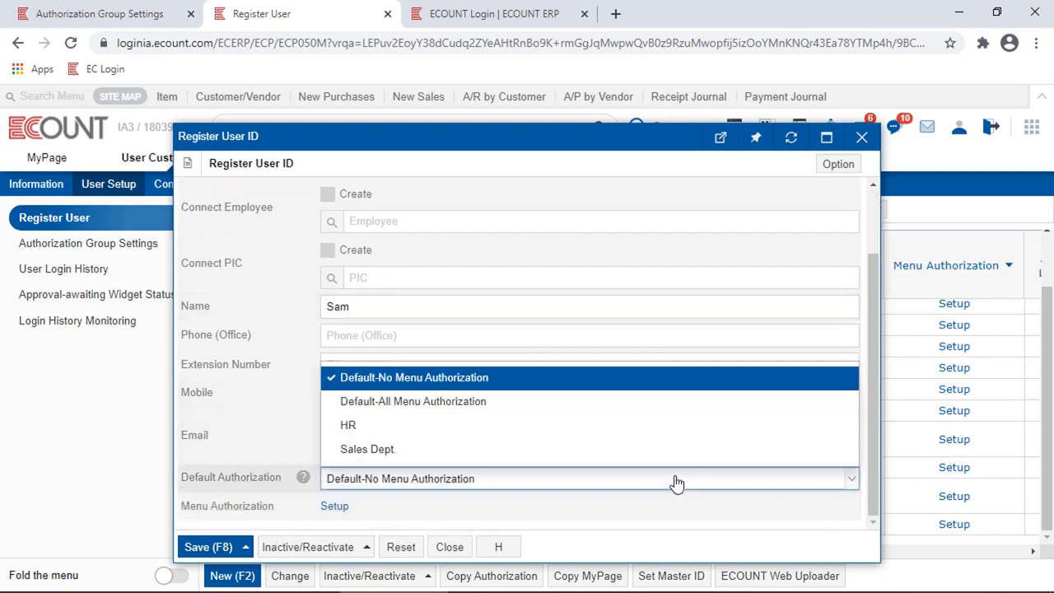
pyautogui.click(536, 453)
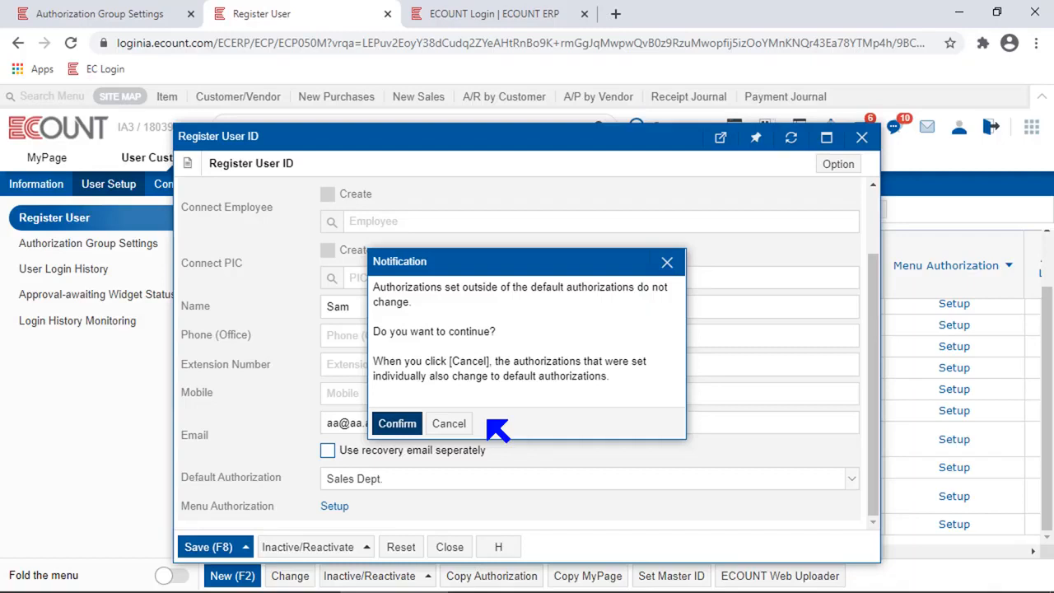
pyautogui.click(452, 423)
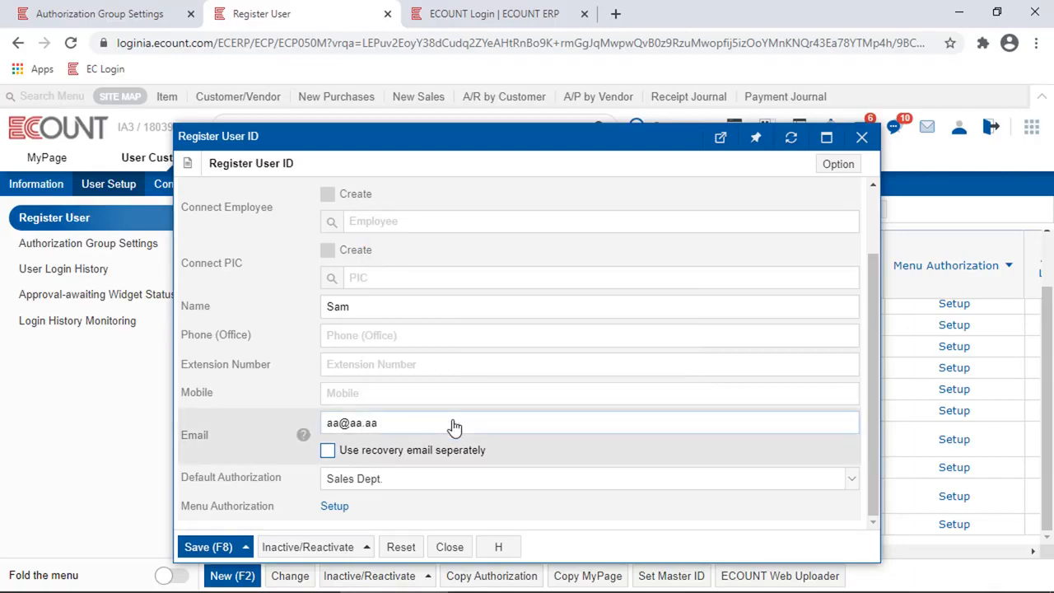
# - Check the user's individual menu authorization setup, and reselect Sales Dept. as the default authorization
pyautogui.click(340, 509)
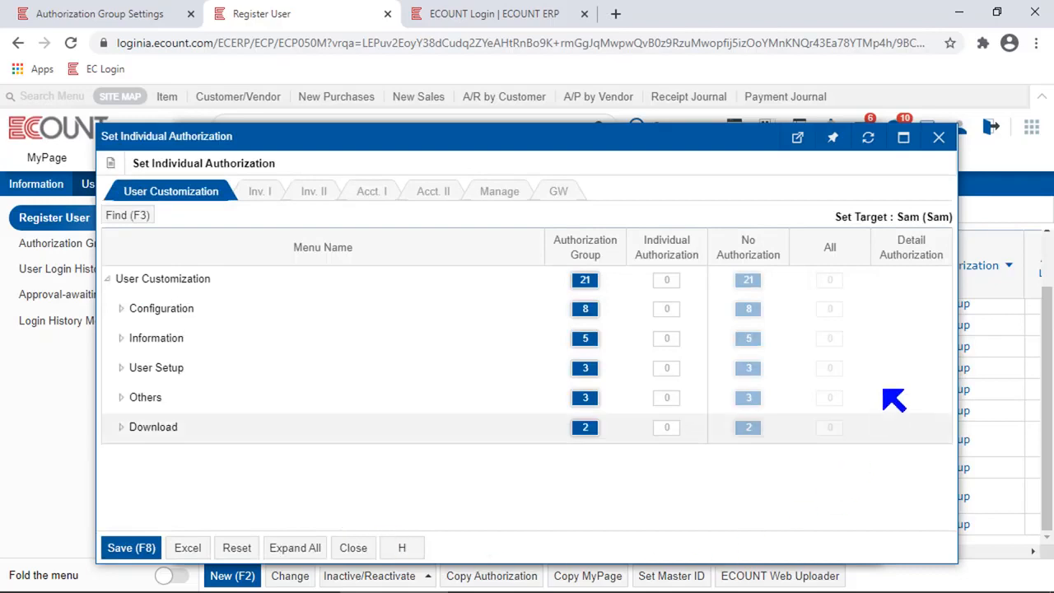
pyautogui.press('Escape')
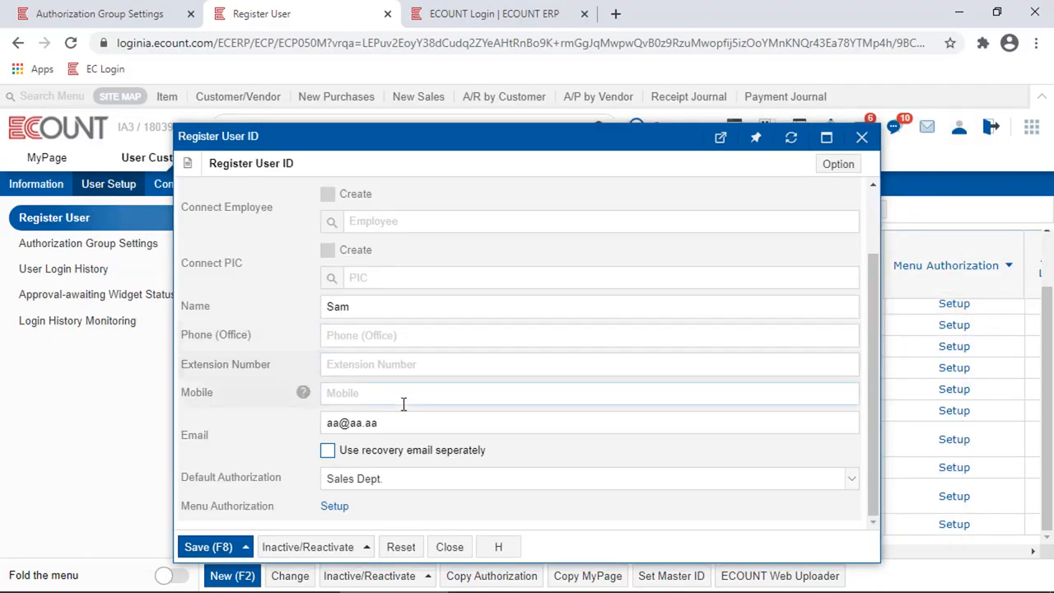
pyautogui.click(359, 479)
pyautogui.click(404, 449)
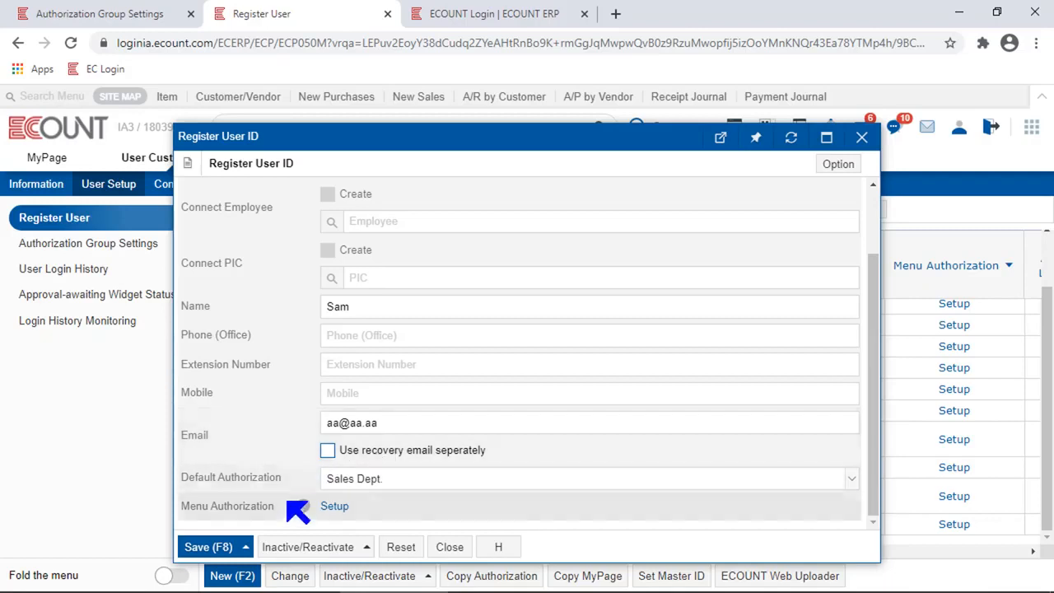
# - Switch the user's Inv. I Sales menus to individual authorization, grant All for Quotation with function authorizations updated accordingly, and save
pyautogui.click(339, 508)
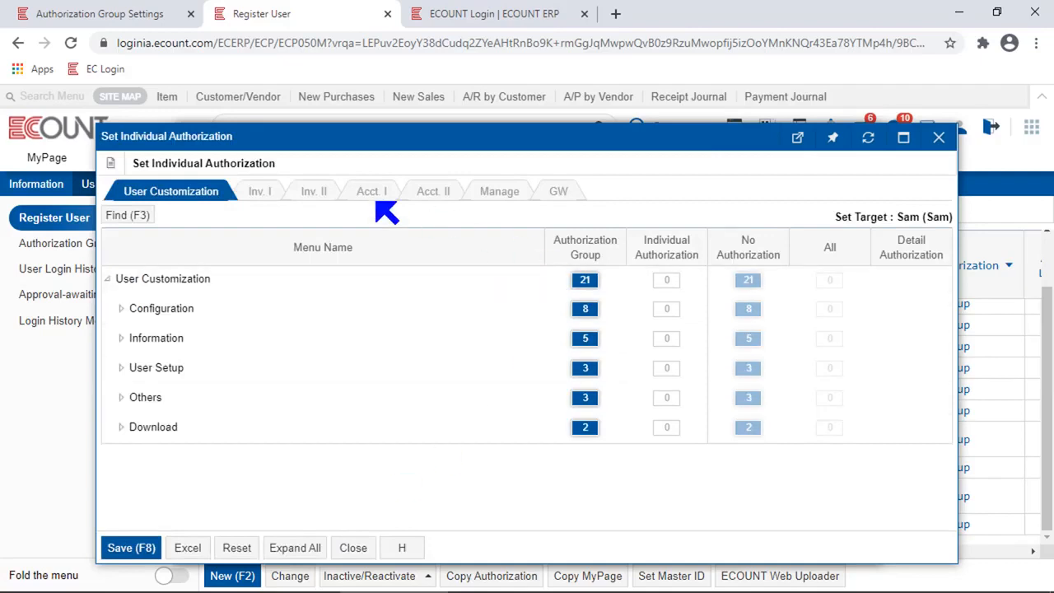
pyautogui.click(262, 194)
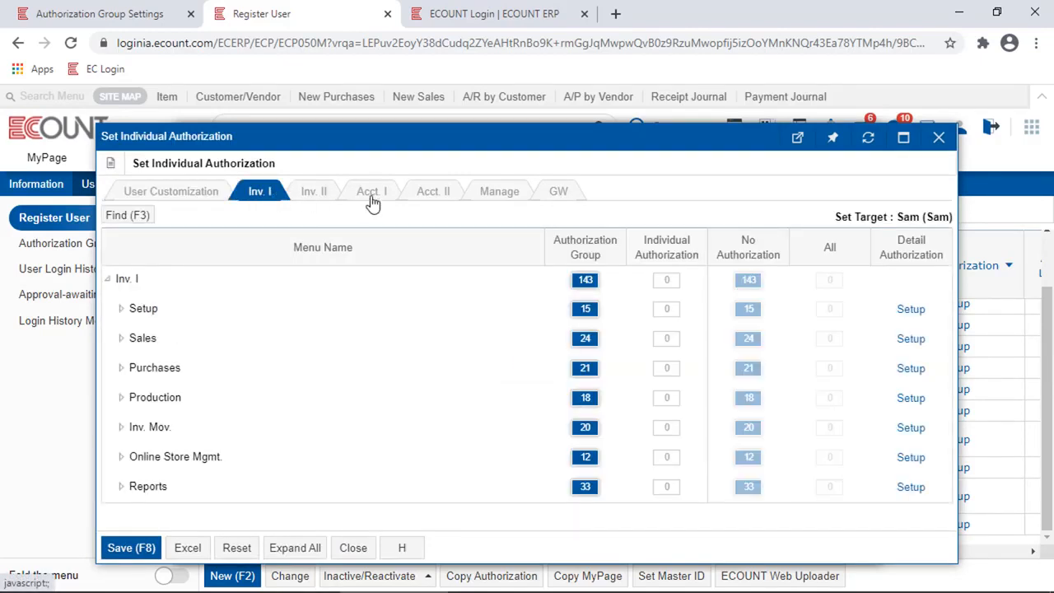
pyautogui.click(665, 340)
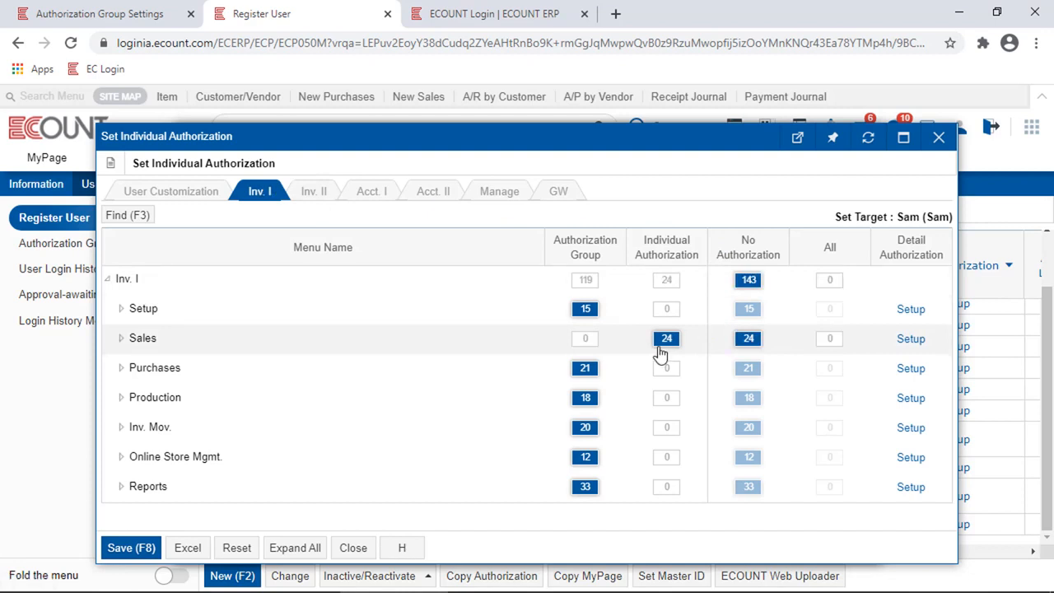
pyautogui.click(459, 341)
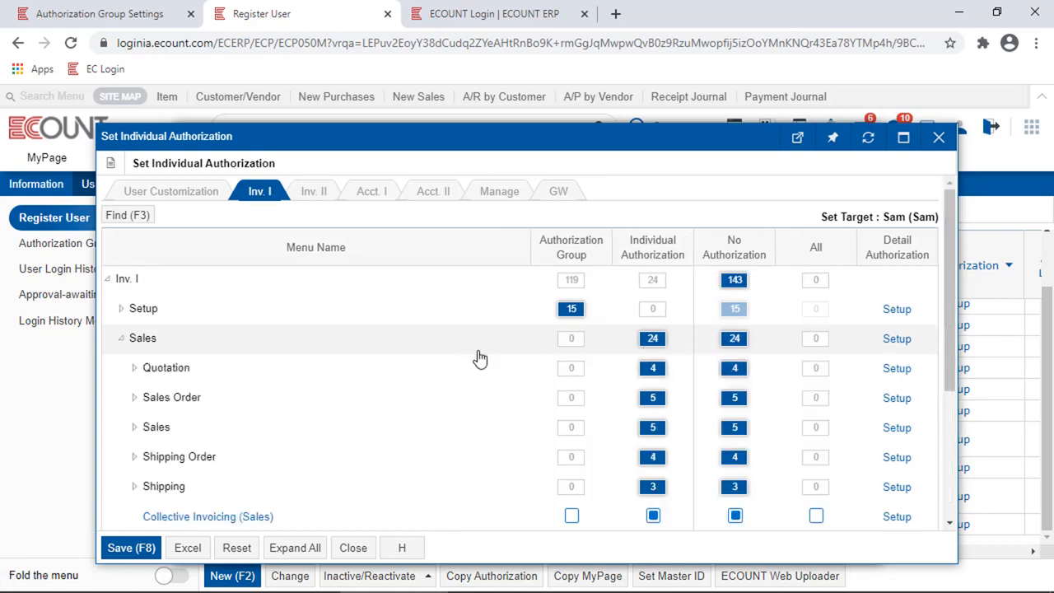
pyautogui.click(813, 369)
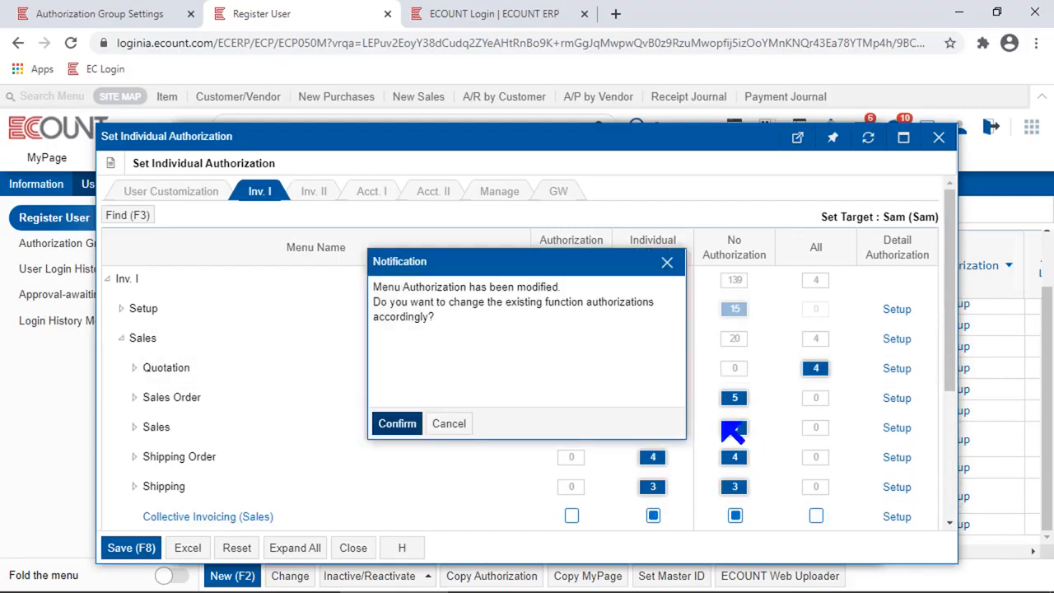
pyautogui.click(397, 423)
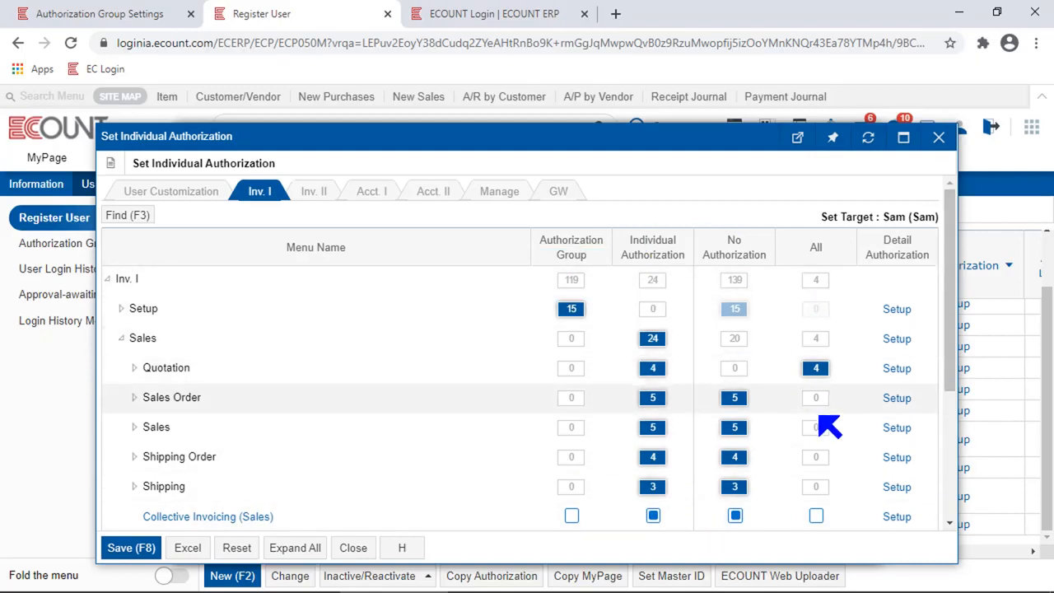
pyautogui.click(131, 548)
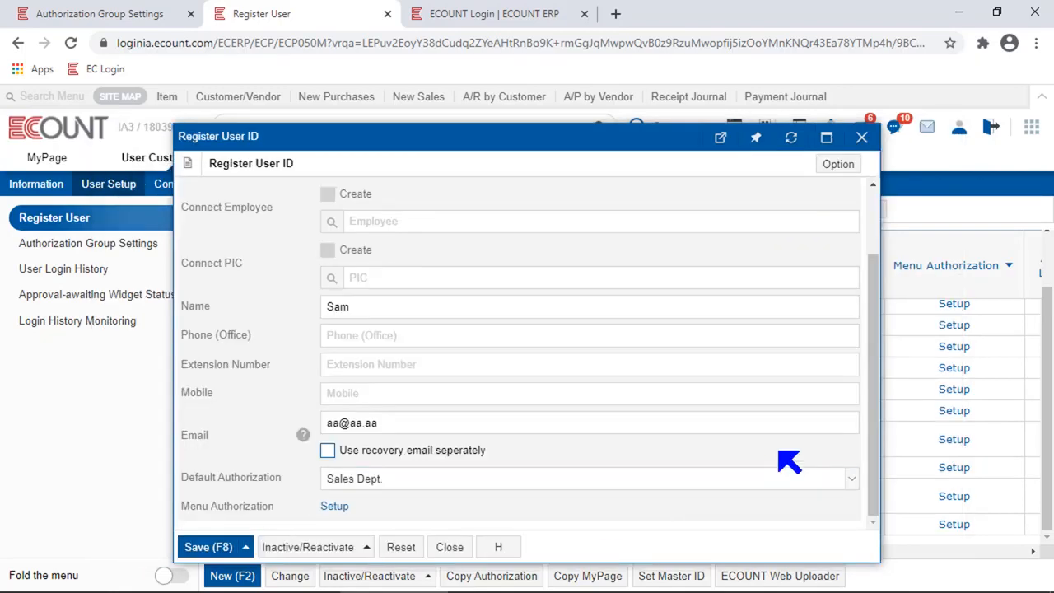
# - Review the user's authorization options, reset individually set authorizations to the defaults, and save the user
pyautogui.scroll(2, 789, 461)
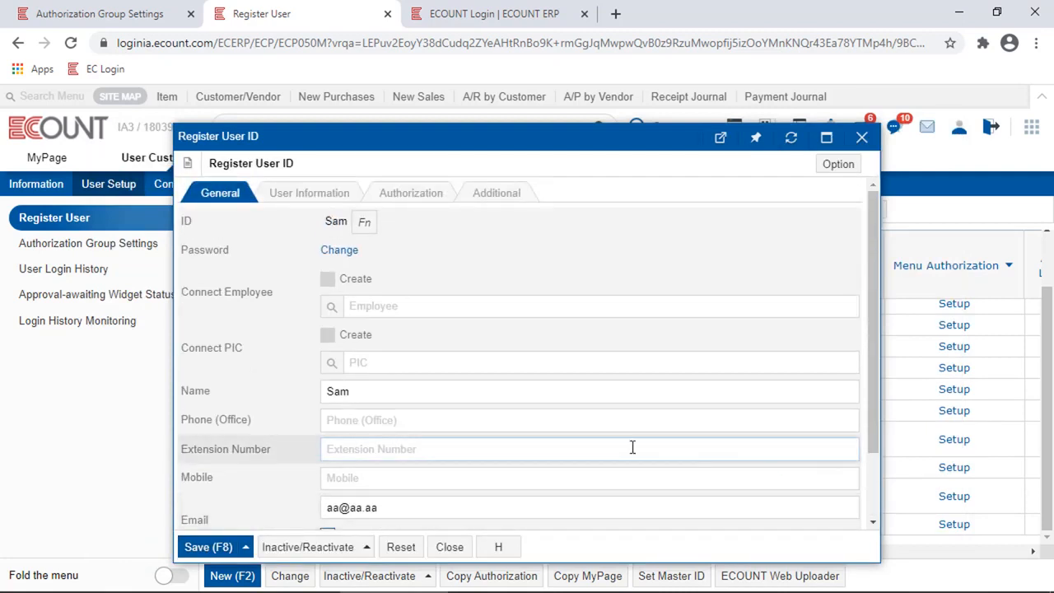
pyautogui.click(440, 193)
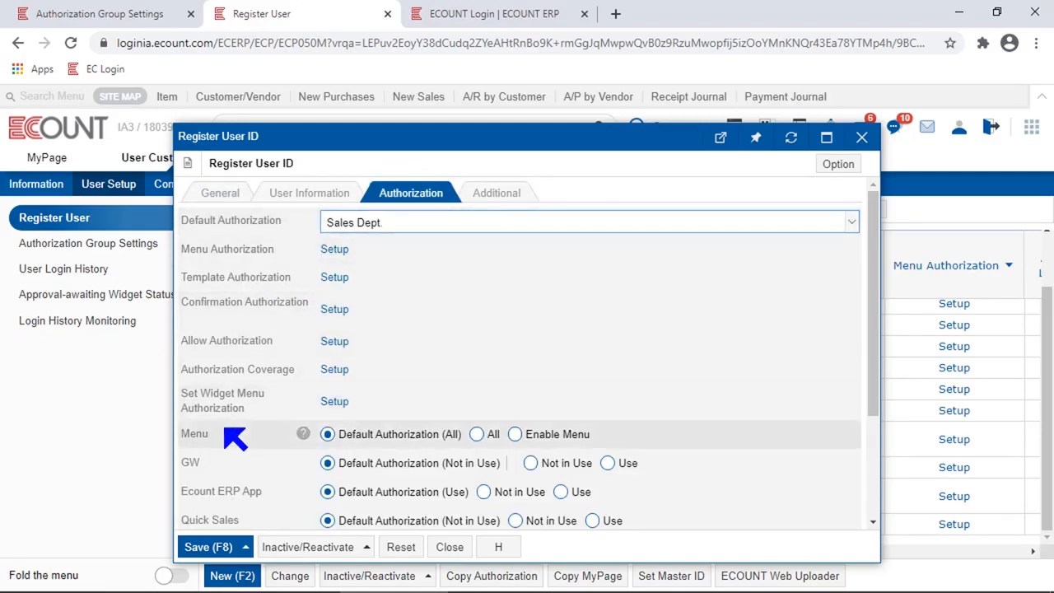
pyautogui.scroll(-2, 235, 439)
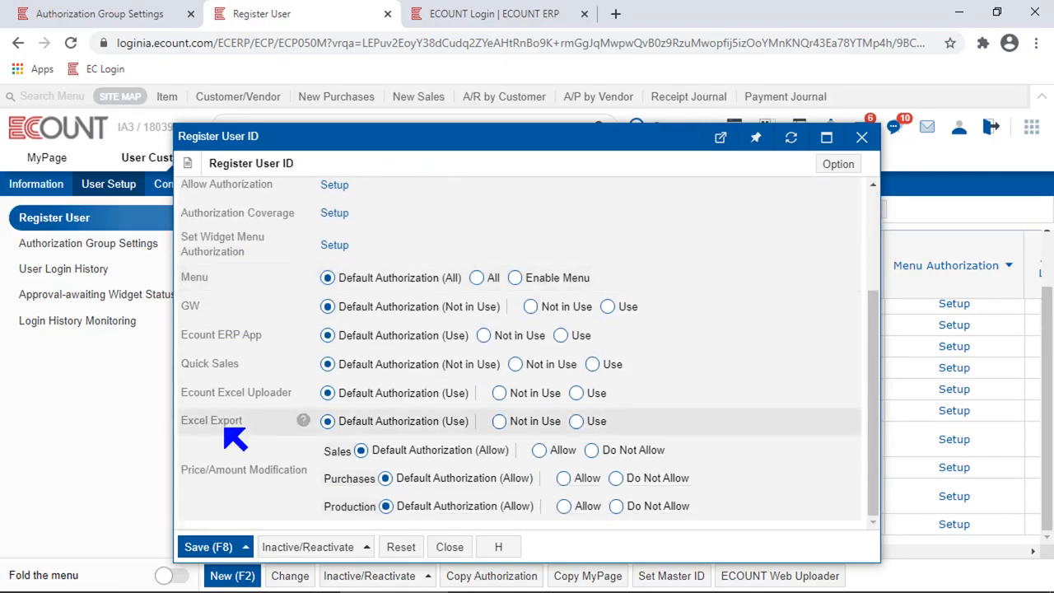
pyautogui.click(327, 278)
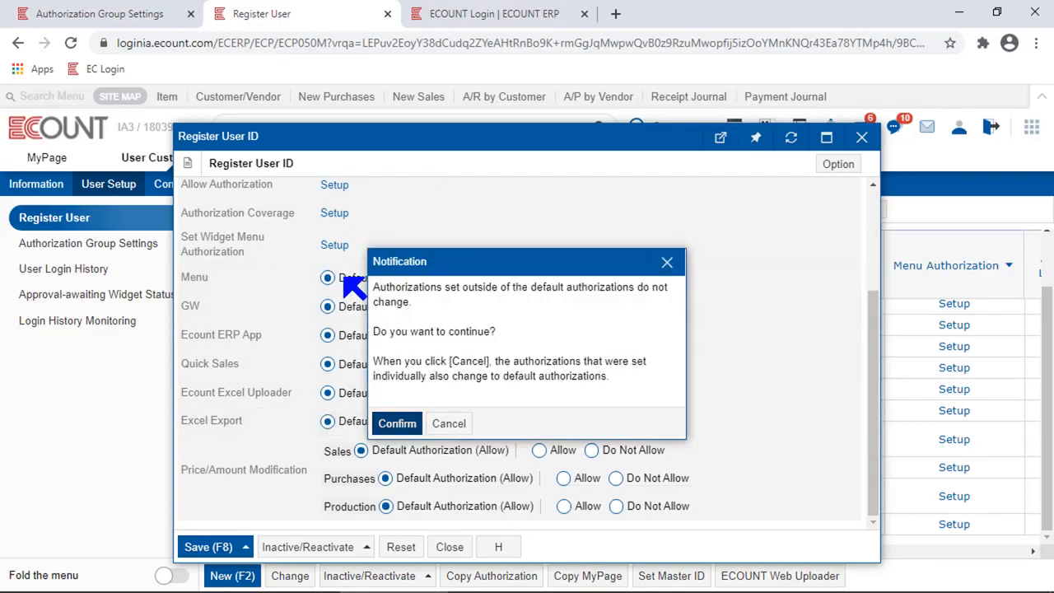
pyautogui.click(450, 422)
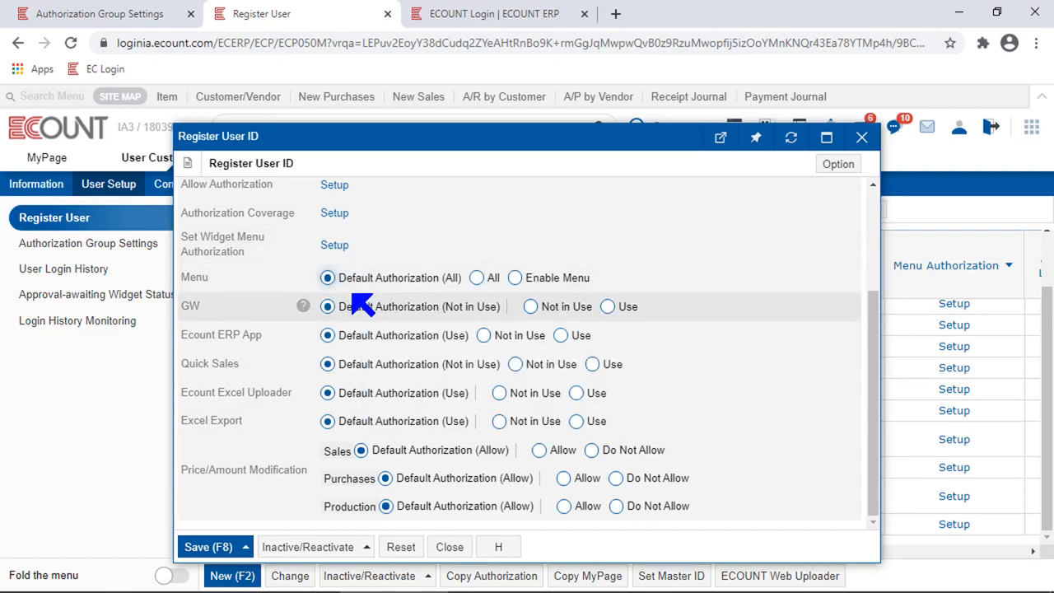
pyautogui.click(210, 549)
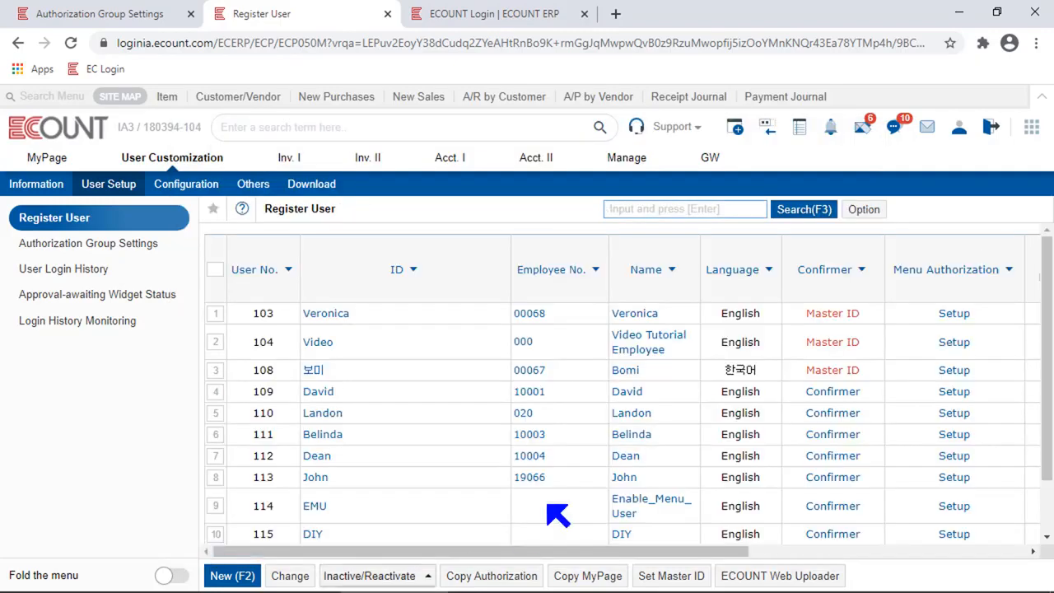
pyautogui.moveTo(489, 232); pyautogui.dragTo(489, 234)
pyautogui.click(490, 234)
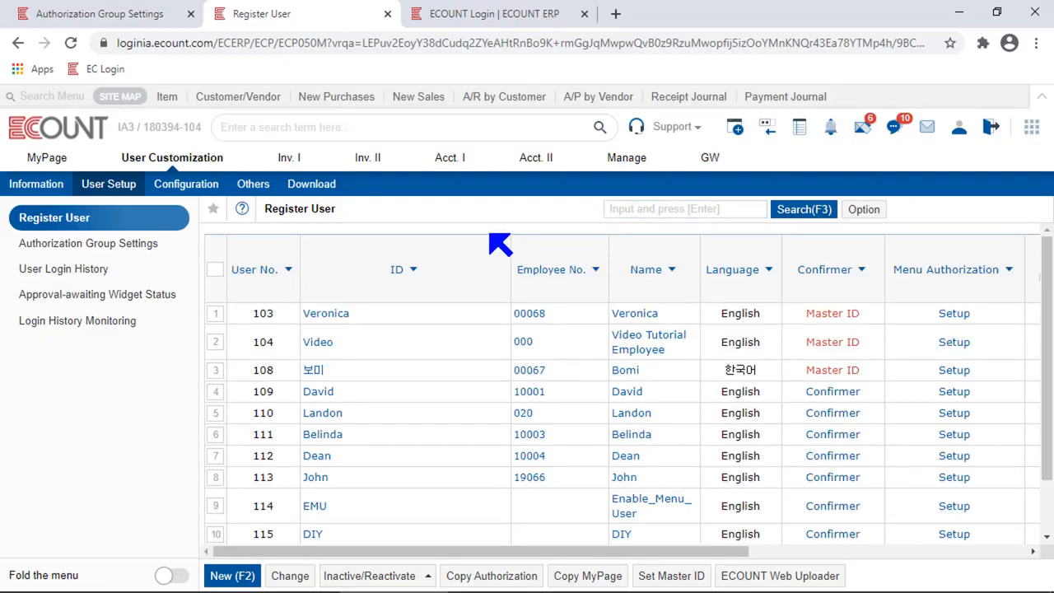
pyautogui.scroll(-2, 499, 238)
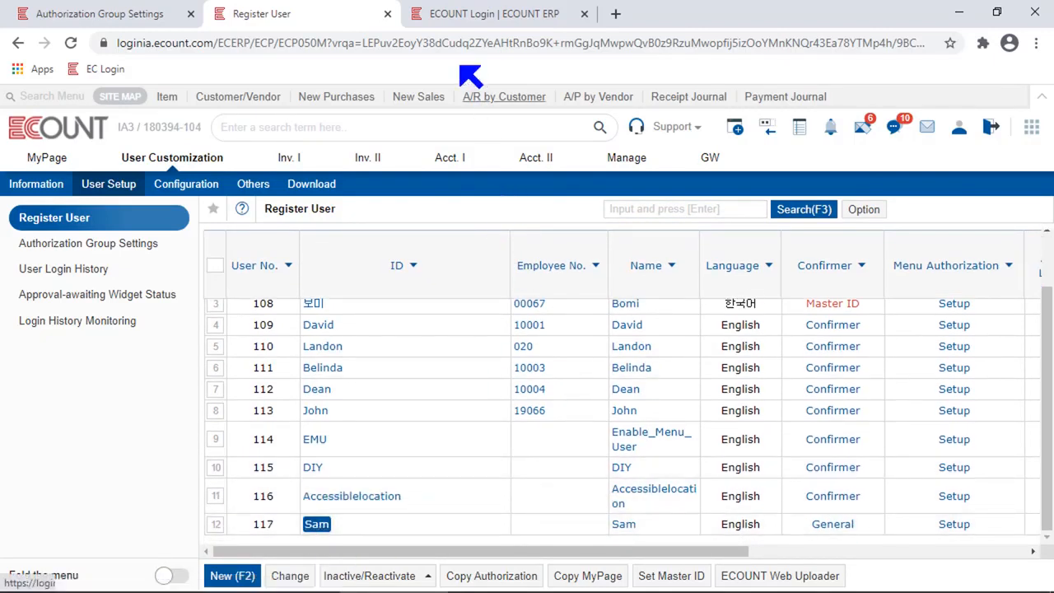
# - Switch to the separate ECOUNT login page and submit the Sales Dept. user's prefilled login credentials
pyautogui.click(454, 18)
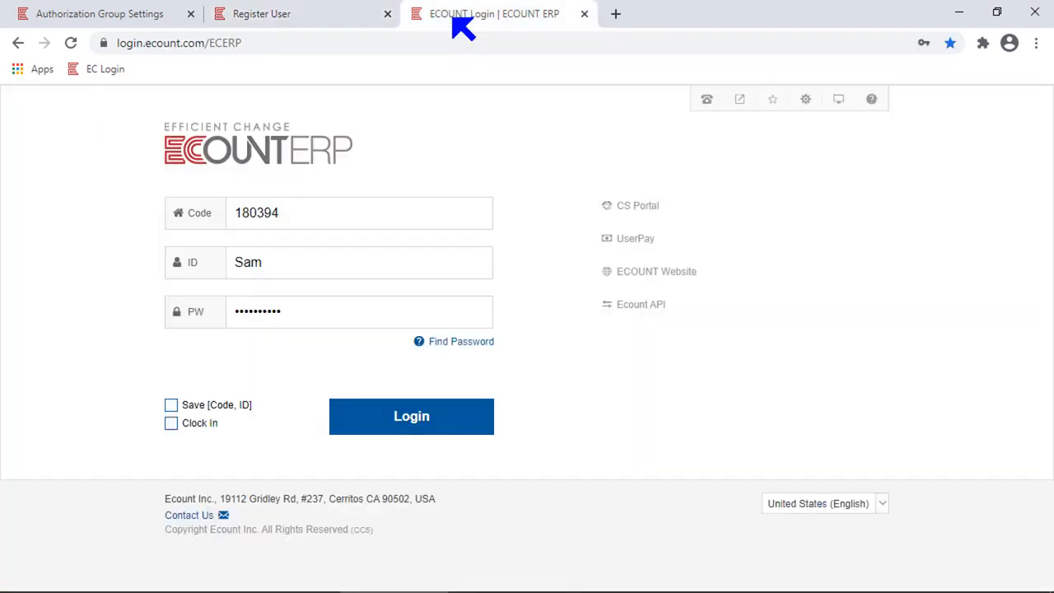
pyautogui.click(301, 266)
pyautogui.hotkey('ctrl', 'a')
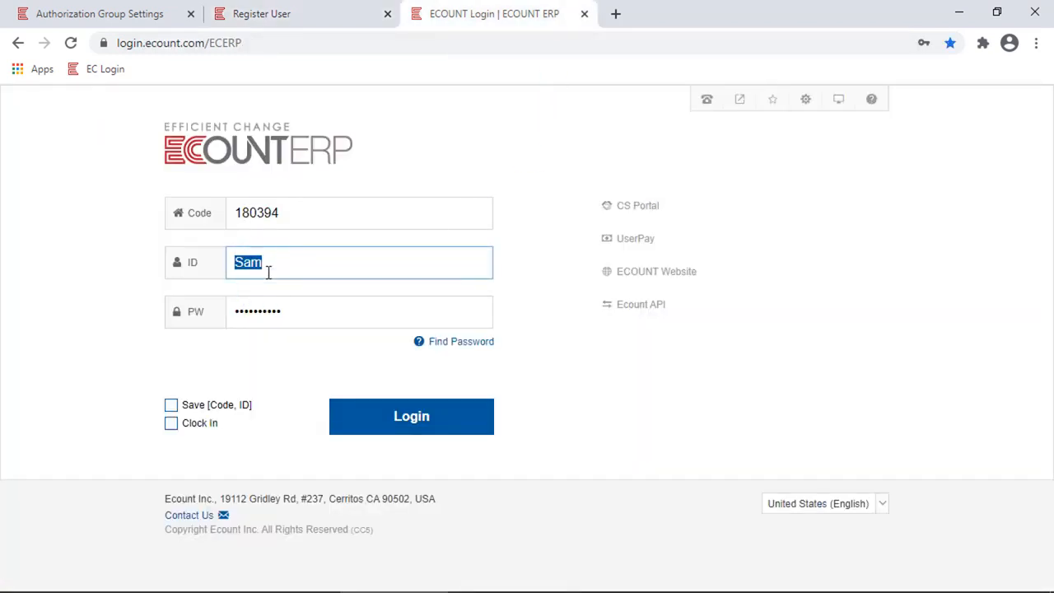
pyautogui.click(400, 417)
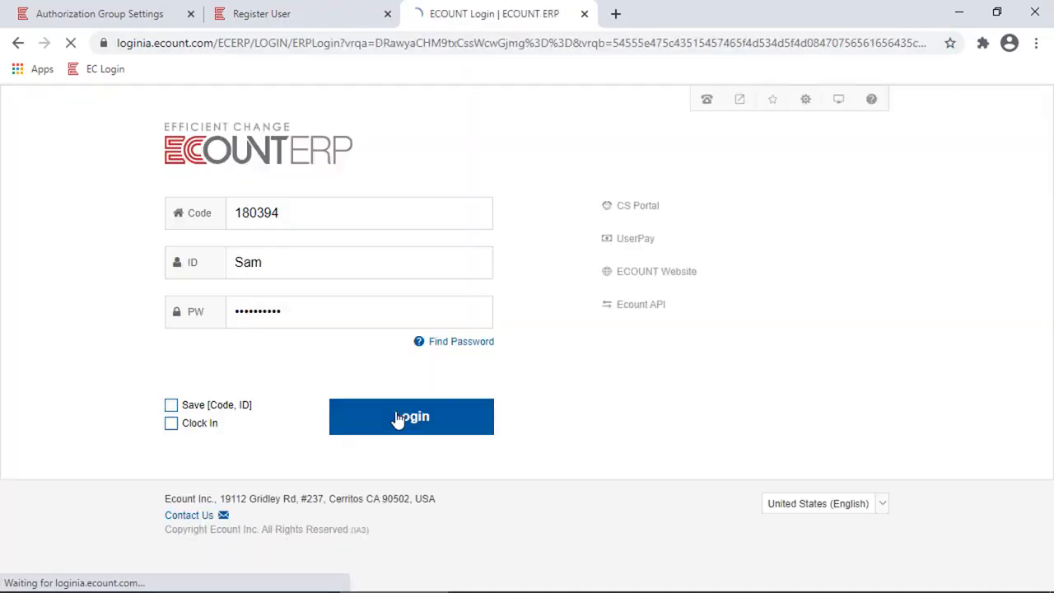
# - Enter 12 as the login explanation, start the login, and register the new device
pyautogui.click(511, 413)
pyautogui.write('12')
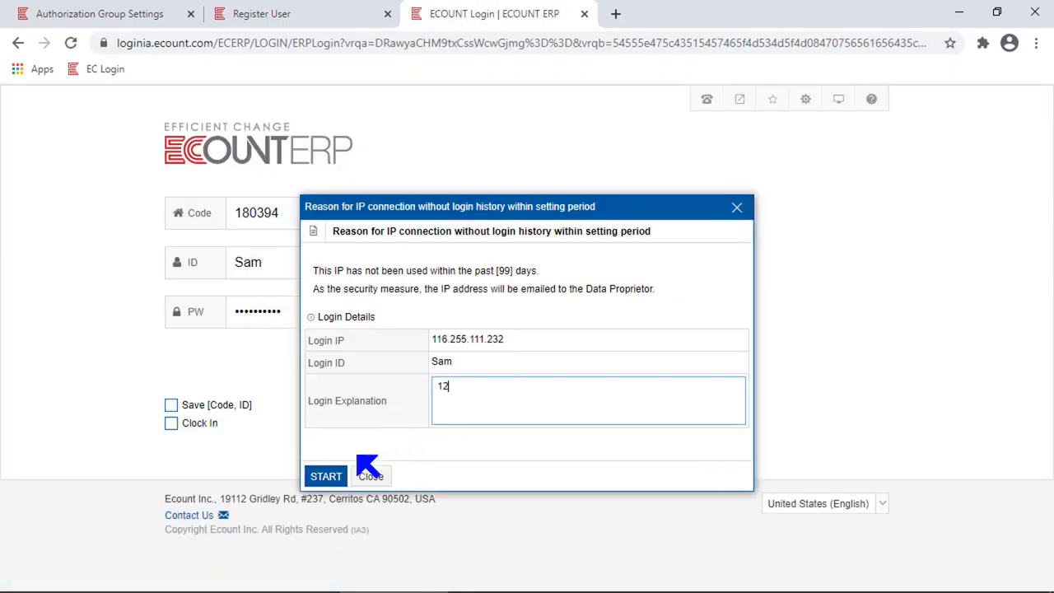
pyautogui.click(326, 476)
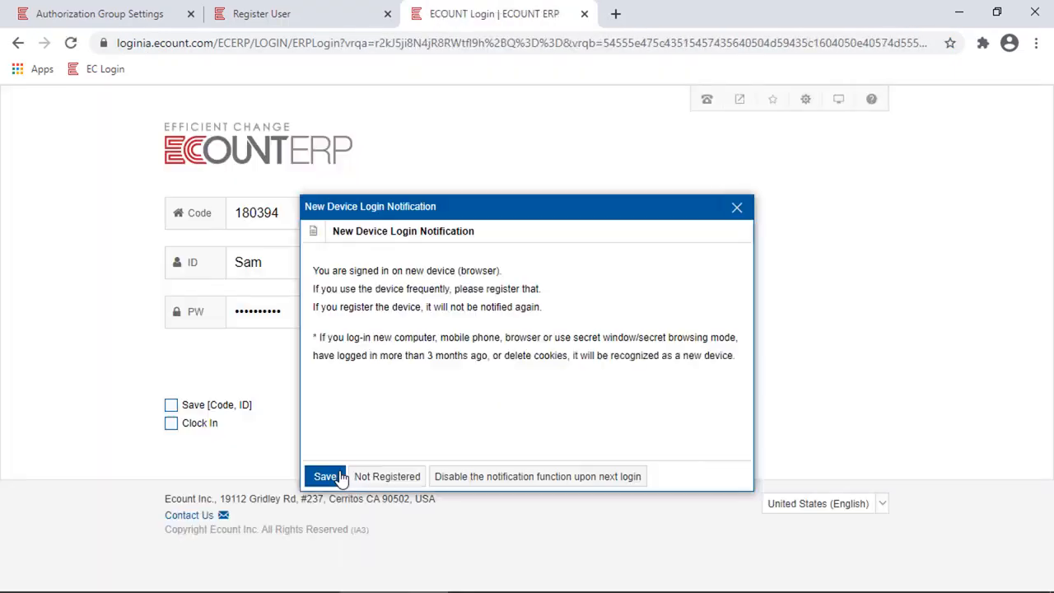
pyautogui.click(341, 477)
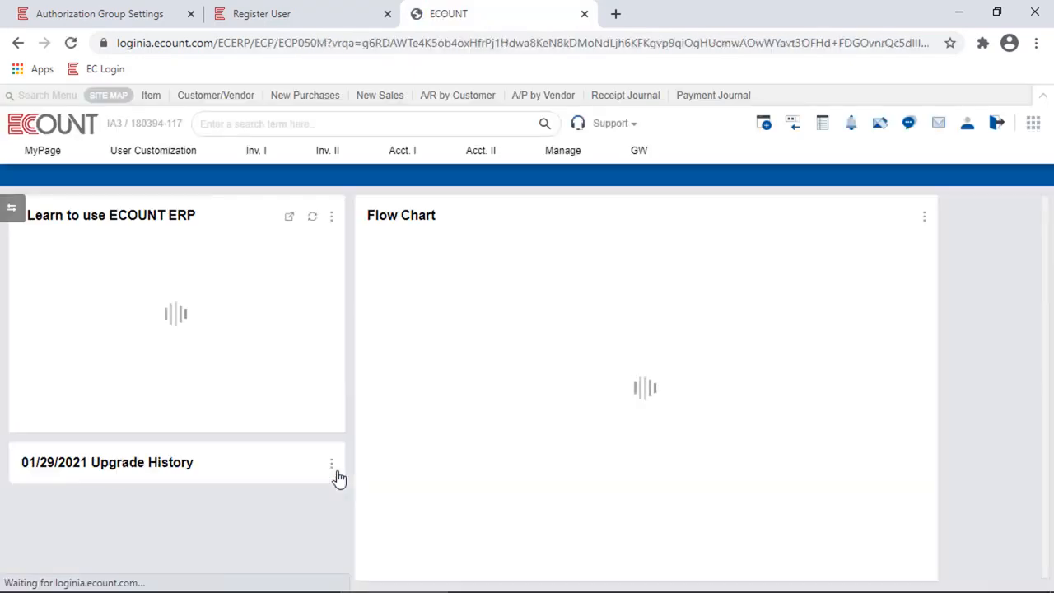
# - Check the logged-in user's access to Inv. I by viewing its Sales, Setup and Inv. Mov. pages
pyautogui.click(257, 159)
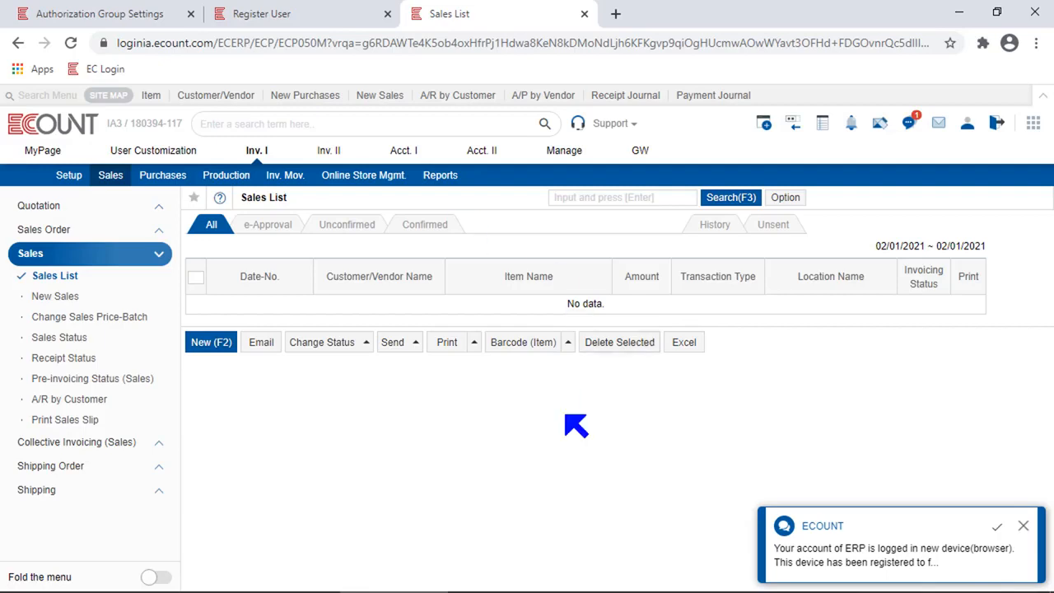
pyautogui.click(71, 176)
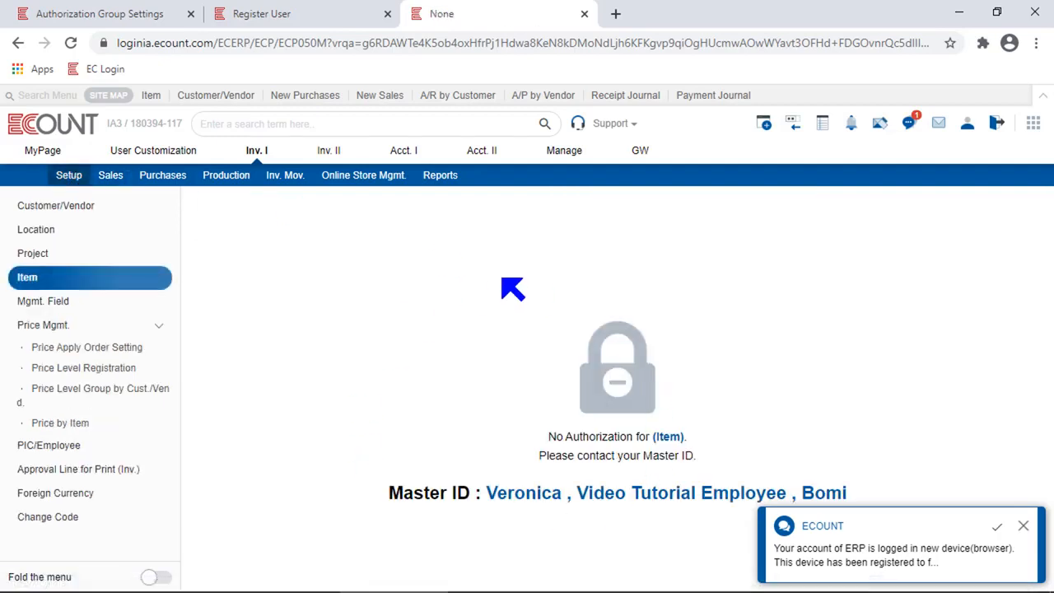
pyautogui.click(277, 176)
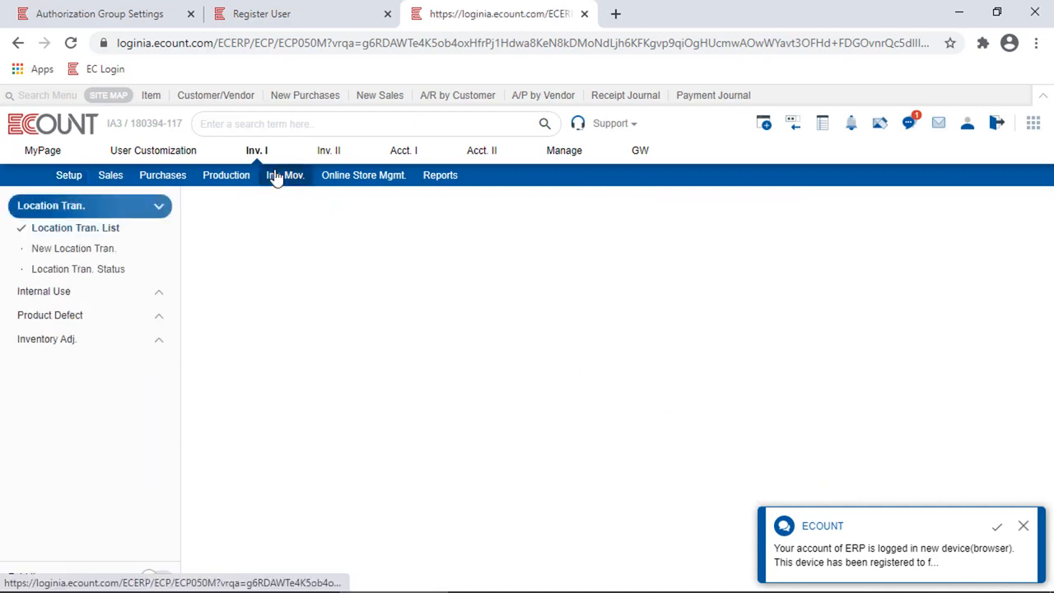